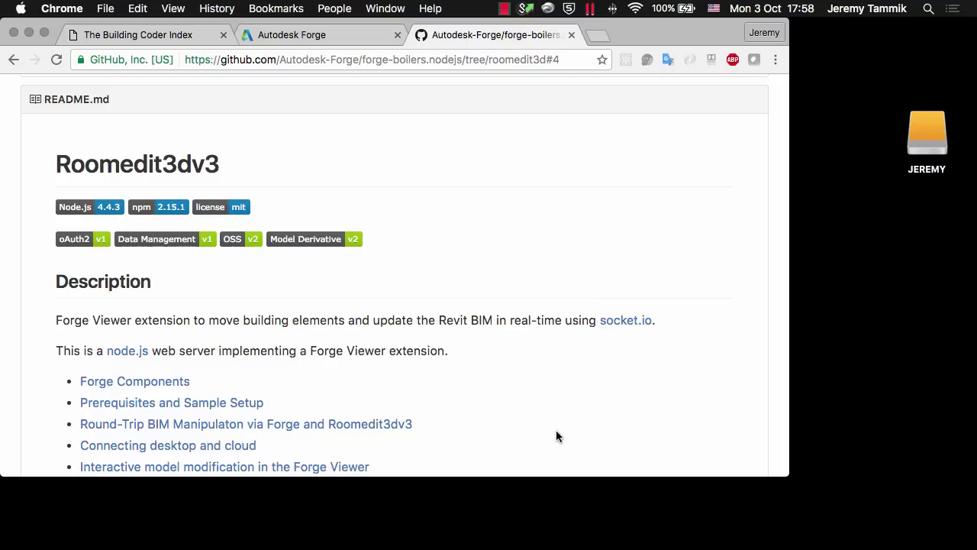
Return to the top of the forge-boilers.nodejs repo and bring up its branch list from roomedit3d.
{"action": "scroll", "coordinate": [380, 256], "scroll_direction": "up", "scroll_amount": 6}
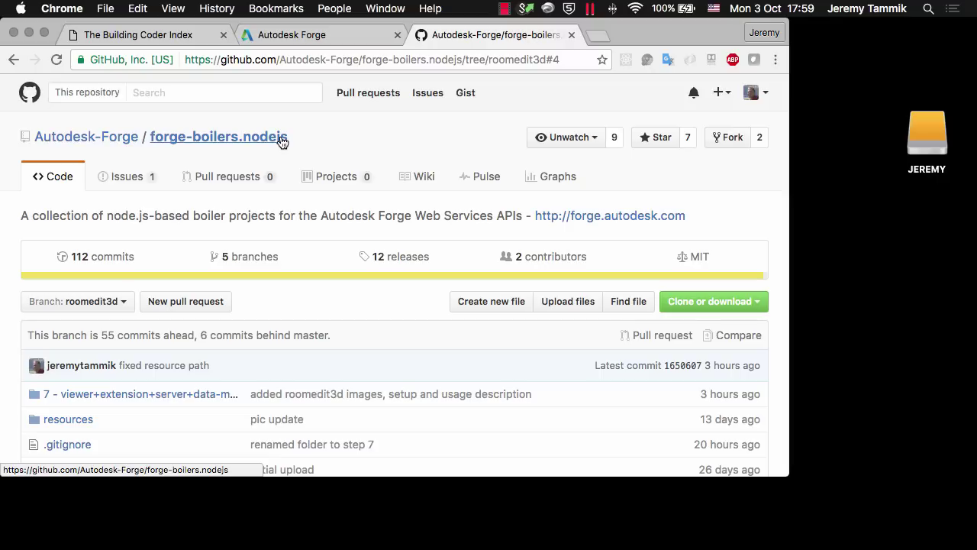
{"action": "left_click", "coordinate": [91, 305]}
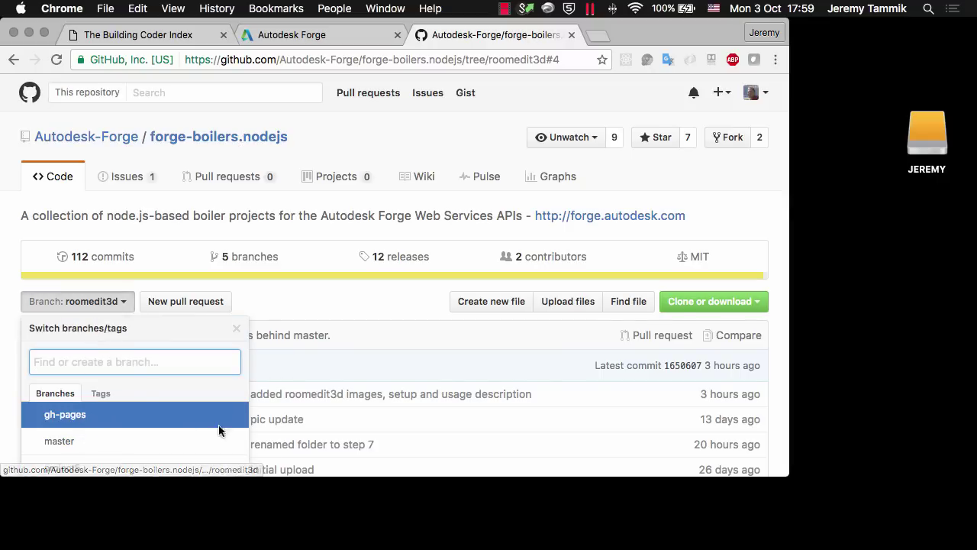
{"action": "scroll", "coordinate": [337, 380], "scroll_direction": "down", "scroll_amount": 1}
{"action": "scroll", "coordinate": [337, 379], "scroll_direction": "down", "scroll_amount": 2}
Switch the repository to the master branch and scroll through its README's viewer projects.
{"action": "left_click", "coordinate": [96, 344]}
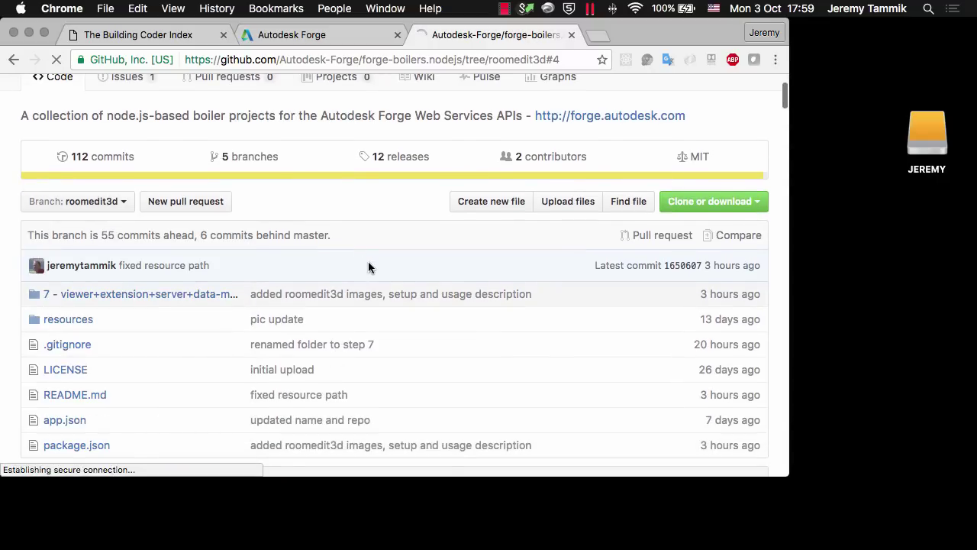
{"action": "scroll", "coordinate": [400, 299], "scroll_direction": "down", "scroll_amount": 5}
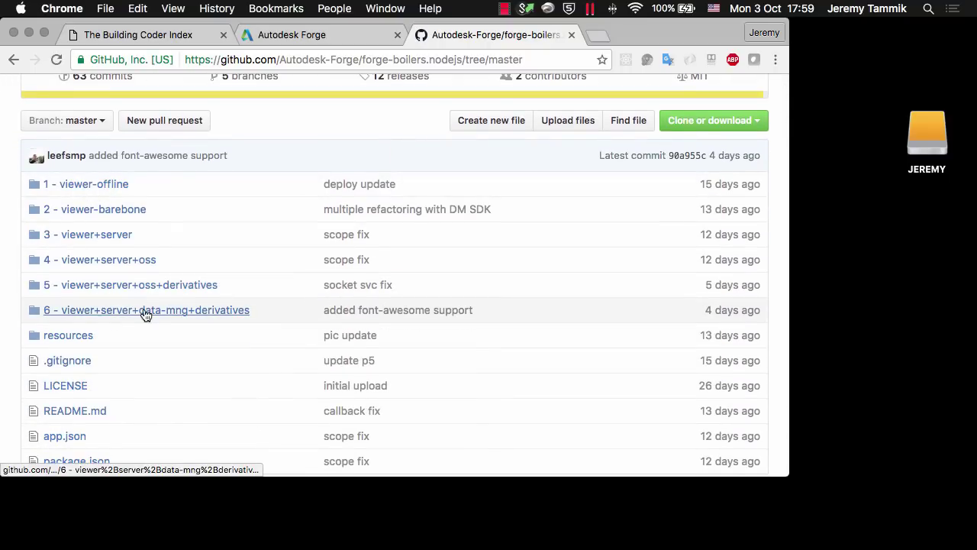
{"action": "scroll", "coordinate": [145, 314], "scroll_direction": "down", "scroll_amount": 15}
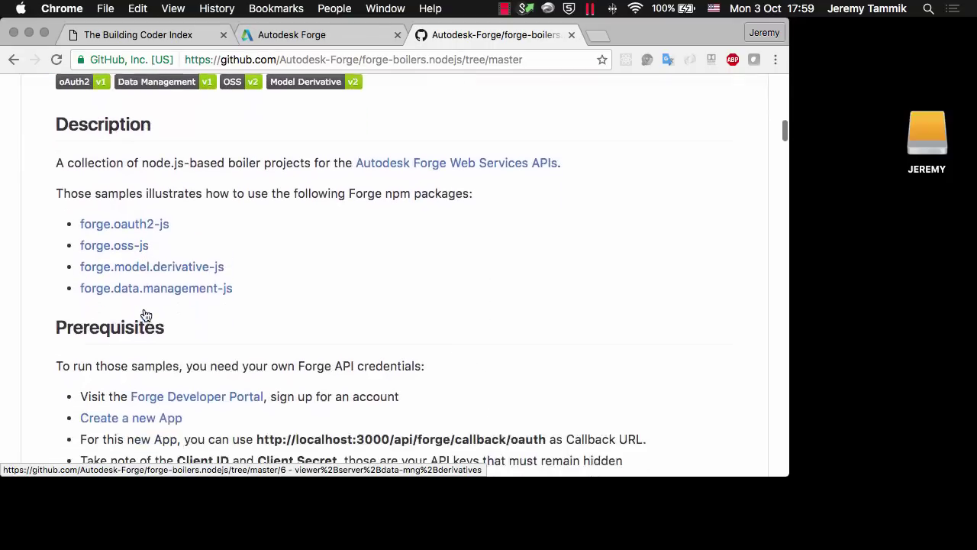
{"action": "scroll", "coordinate": [145, 315], "scroll_direction": "down", "scroll_amount": 20}
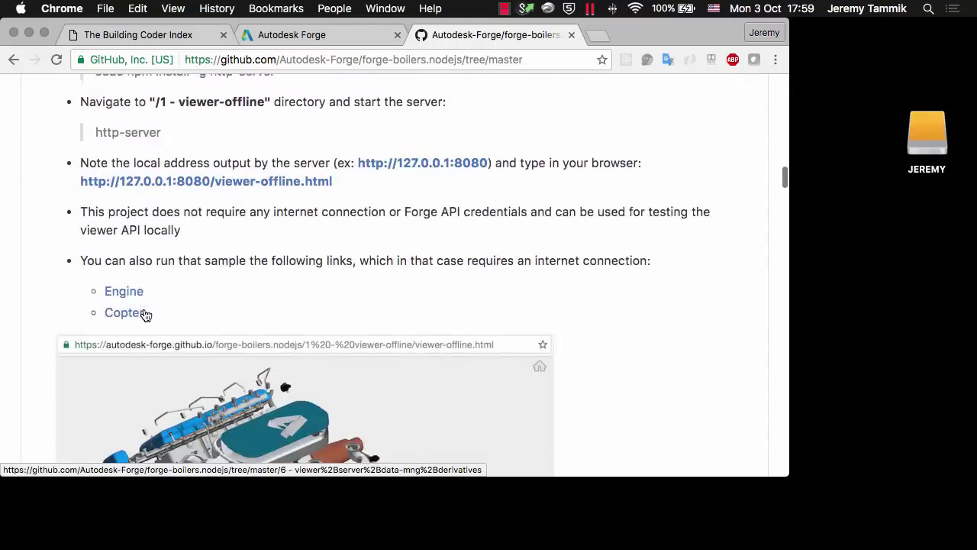
{"action": "scroll", "coordinate": [145, 315], "scroll_direction": "down", "scroll_amount": 20}
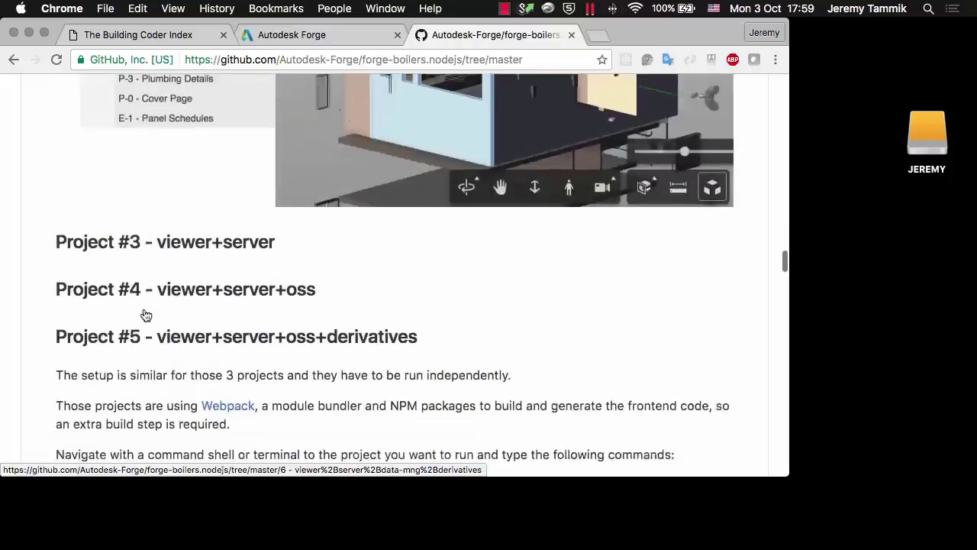
{"action": "scroll", "coordinate": [145, 314], "scroll_direction": "down", "scroll_amount": 12}
Scroll back to the top and open the Branch: master list again.
{"action": "scroll", "coordinate": [145, 314], "scroll_direction": "up", "scroll_amount": 19}
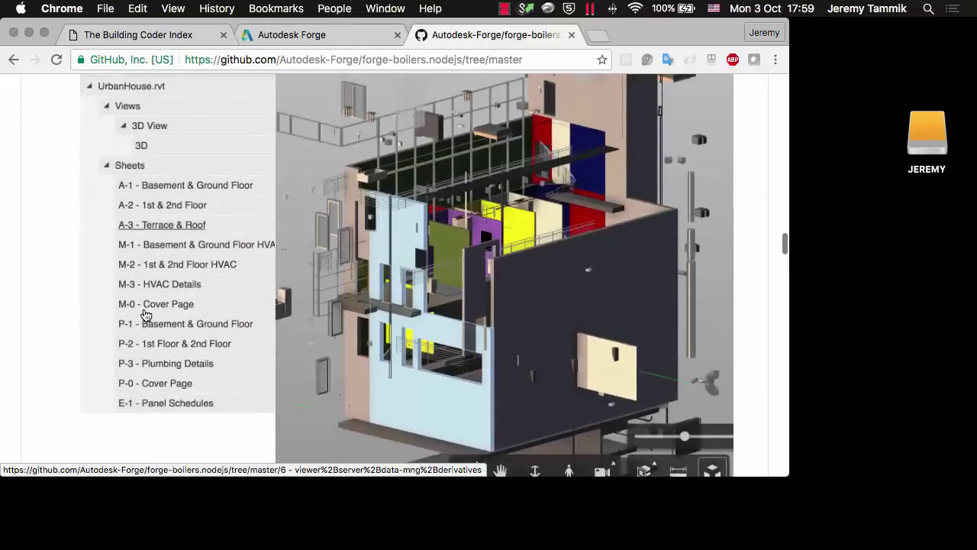
{"action": "scroll", "coordinate": [145, 315], "scroll_direction": "up", "scroll_amount": 12}
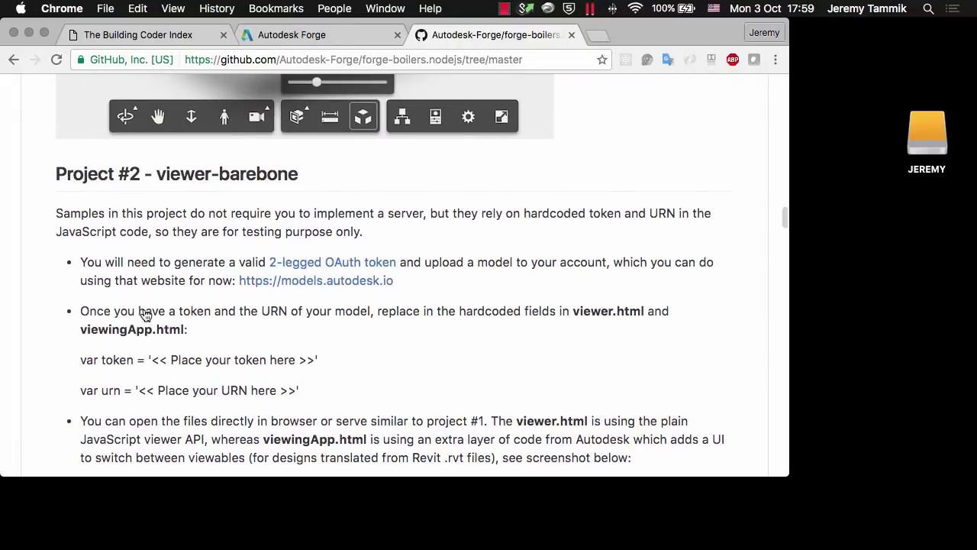
{"action": "scroll", "coordinate": [145, 314], "scroll_direction": "down", "scroll_amount": 10}
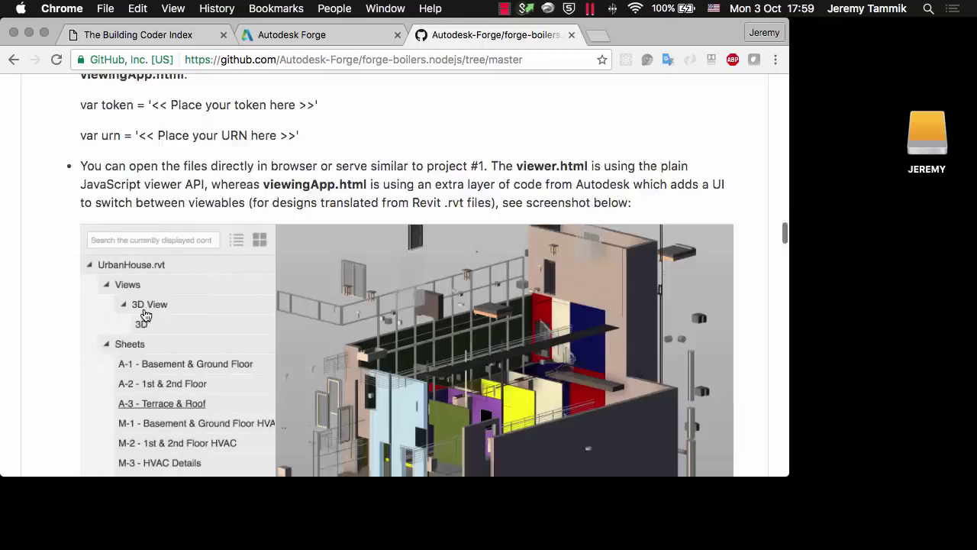
{"action": "scroll", "coordinate": [145, 315], "scroll_direction": "up", "scroll_amount": 15}
{"action": "scroll", "coordinate": [145, 315], "scroll_direction": "up", "scroll_amount": 20}
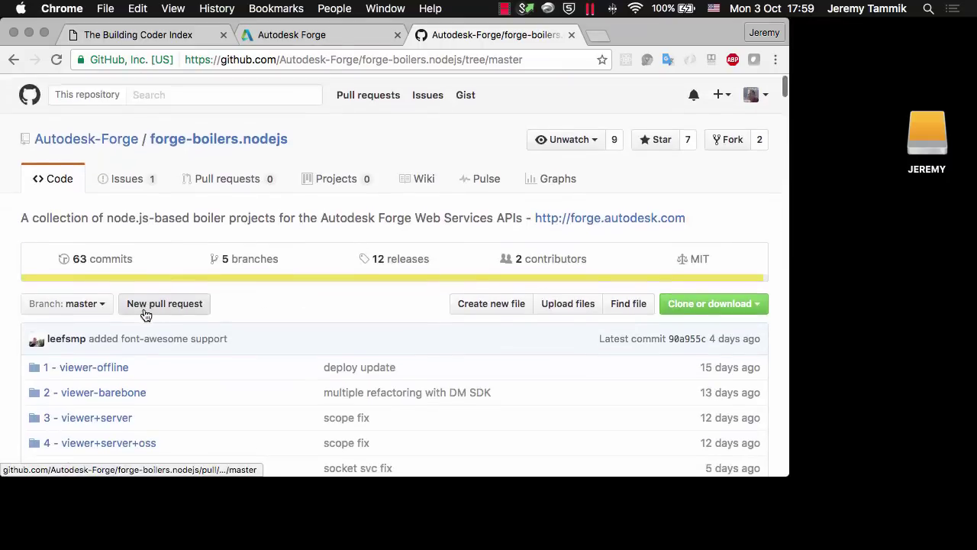
{"action": "left_click", "coordinate": [82, 302]}
{"action": "scroll", "coordinate": [98, 422], "scroll_direction": "down", "scroll_amount": 5}
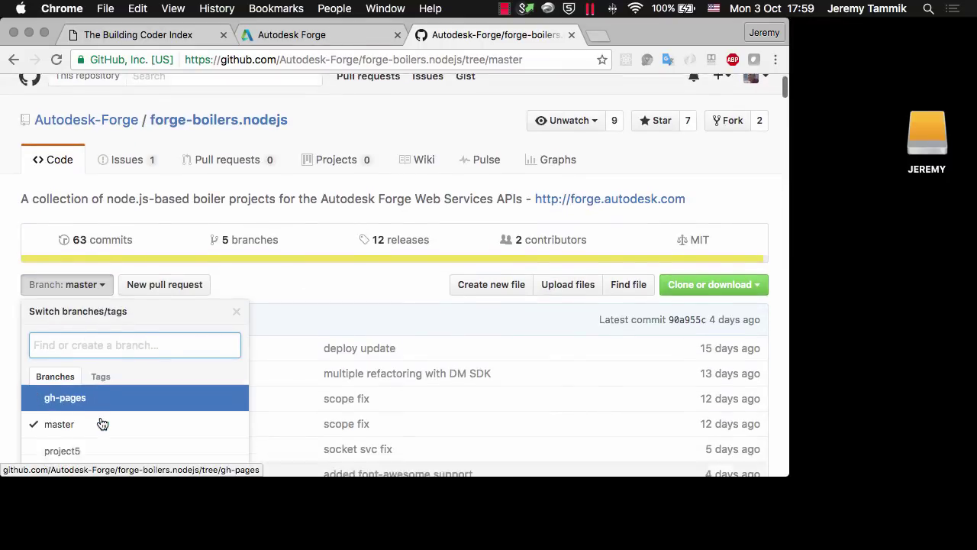
Switch to the roomedit3d branch and scroll down to the Roomedit3dv3 README's Description section.
{"action": "left_click", "coordinate": [84, 343]}
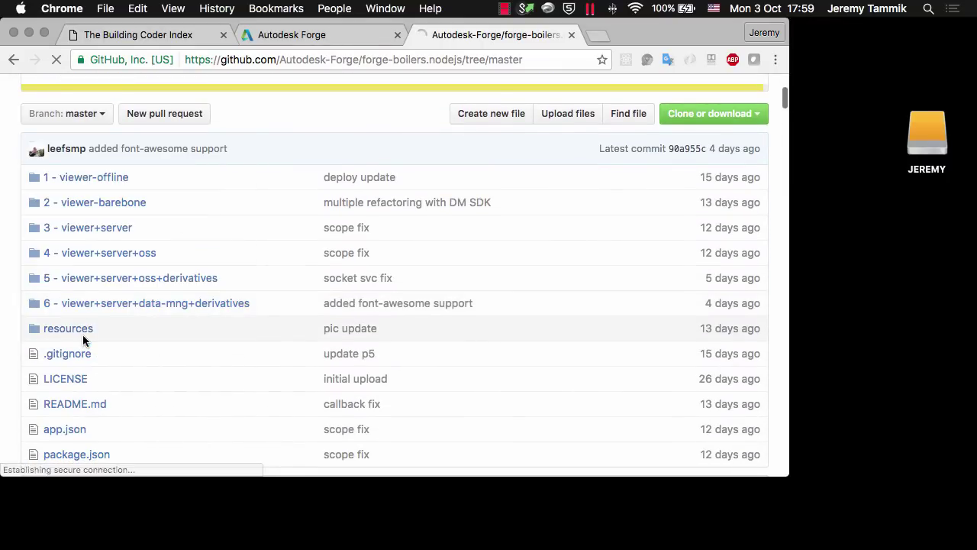
{"action": "scroll", "coordinate": [255, 299], "scroll_direction": "down", "scroll_amount": 7}
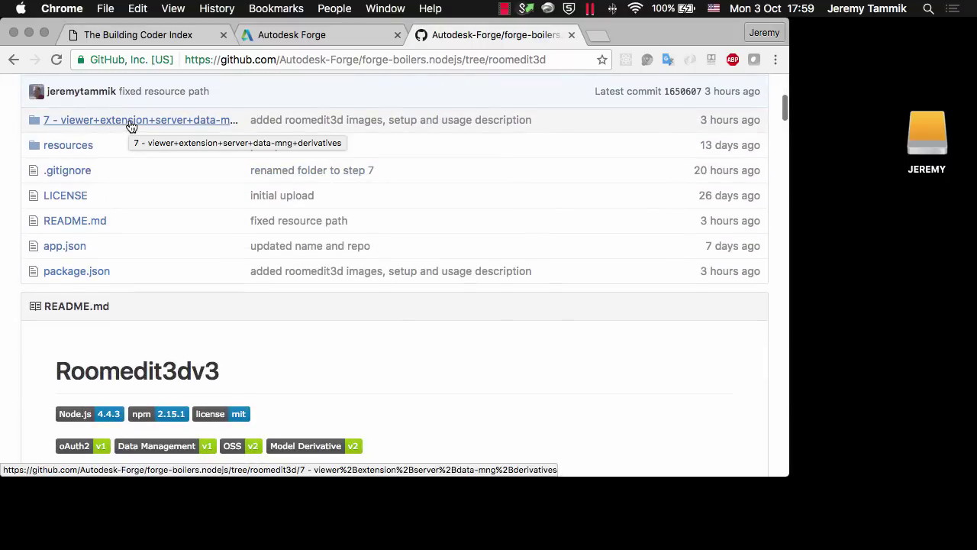
{"action": "scroll", "coordinate": [311, 294], "scroll_direction": "down", "scroll_amount": 4}
{"action": "scroll", "coordinate": [312, 297], "scroll_direction": "down", "scroll_amount": 6}
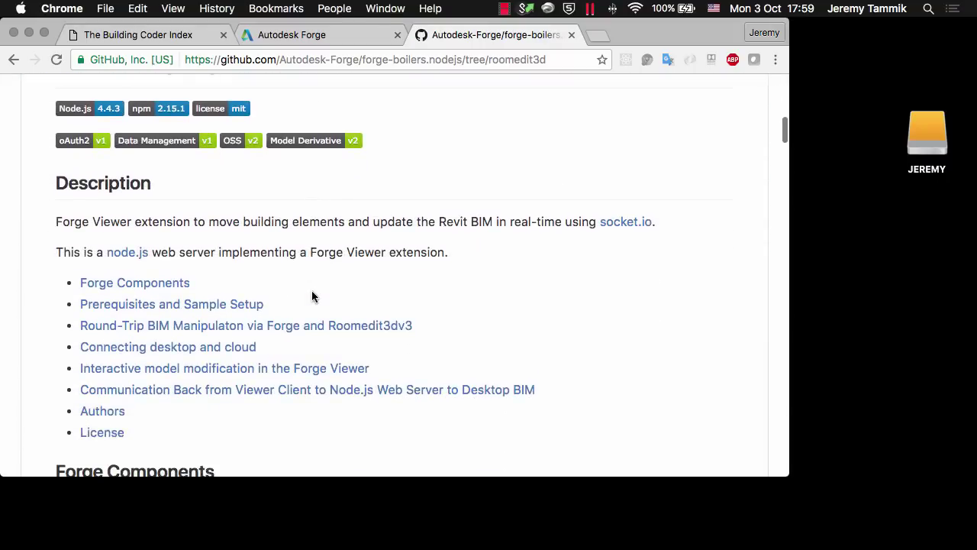
{"action": "scroll", "coordinate": [312, 296], "scroll_direction": "down", "scroll_amount": 1}
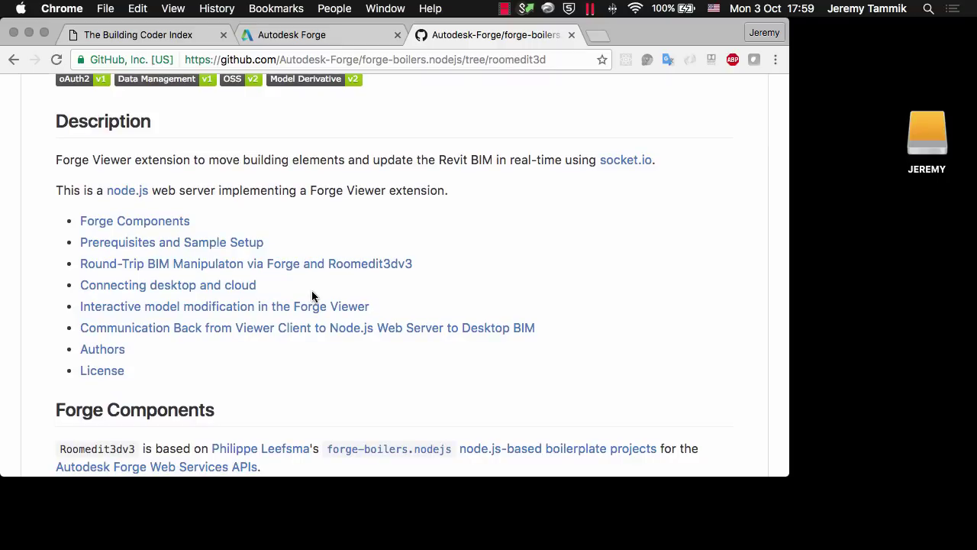
{"action": "scroll", "coordinate": [313, 284], "scroll_direction": "down", "scroll_amount": 2}
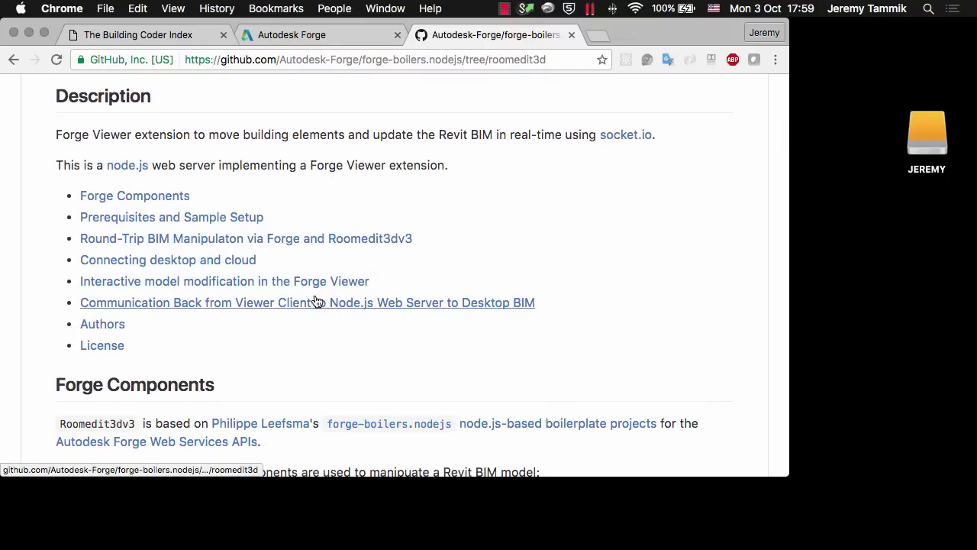
Sign in to Roomedit3dv3, widen the viewer, and load roomedit3d.rvt from the Roomedit3dV2 project.
{"action": "left_click", "coordinate": [280, 35]}
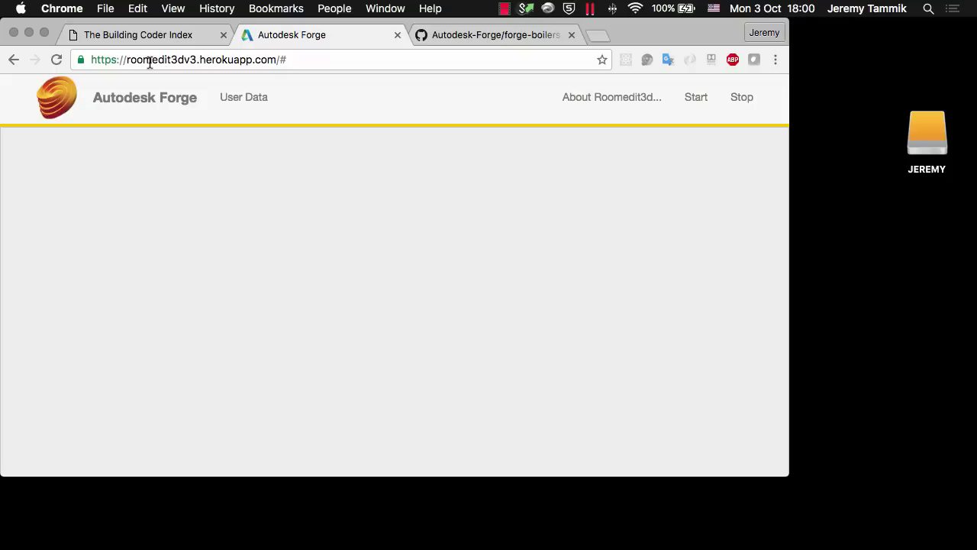
{"action": "left_click", "coordinate": [239, 104]}
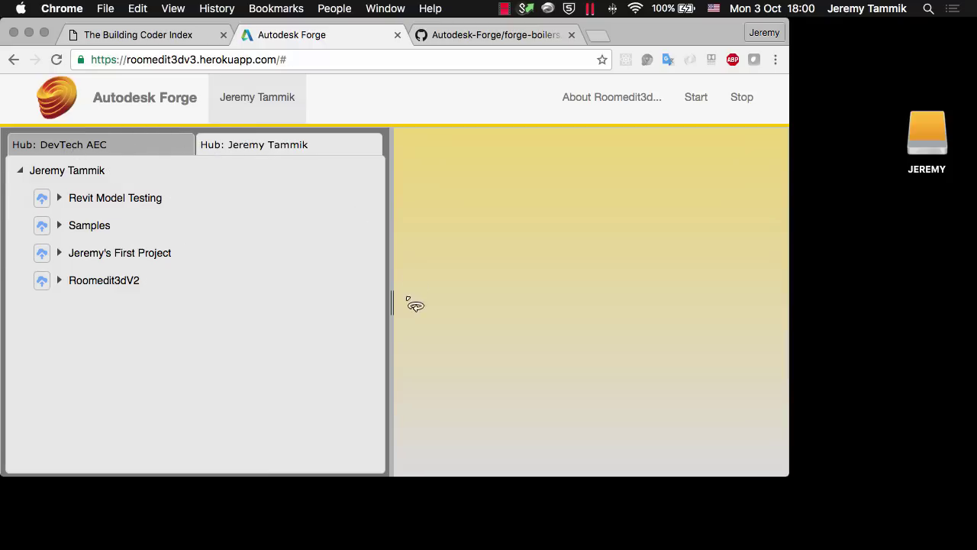
{"action": "left_click_drag", "start_coordinate": [391, 301], "coordinate": [279, 302]}
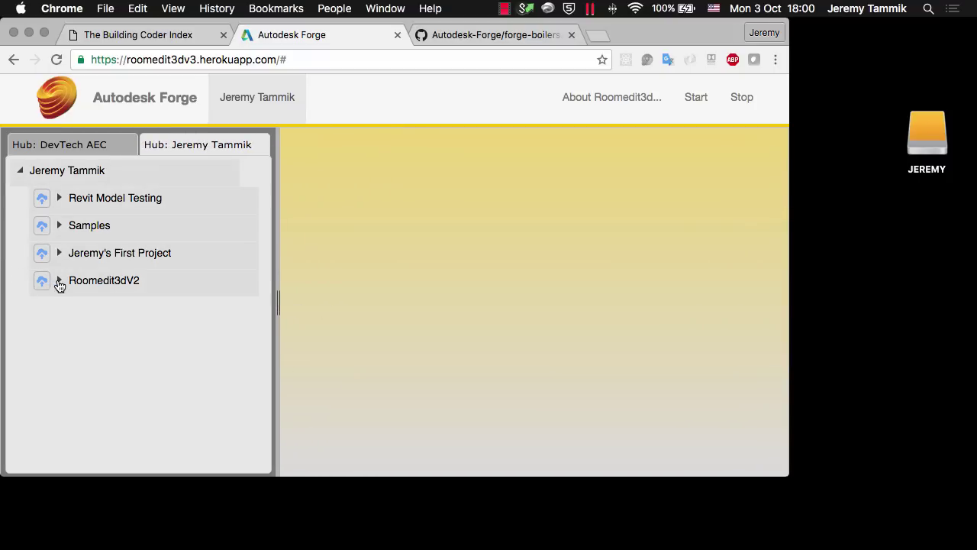
{"action": "left_click", "coordinate": [59, 280]}
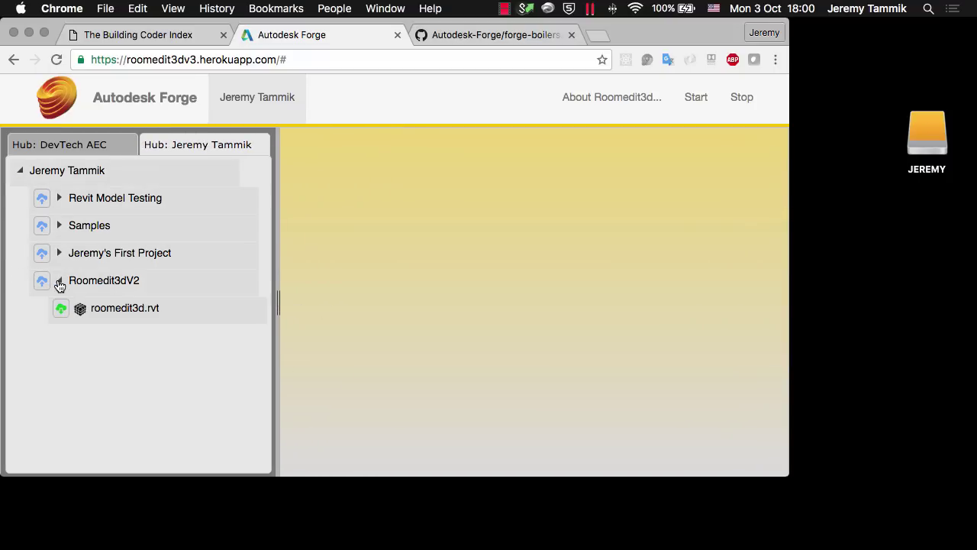
{"action": "left_click", "coordinate": [122, 313]}
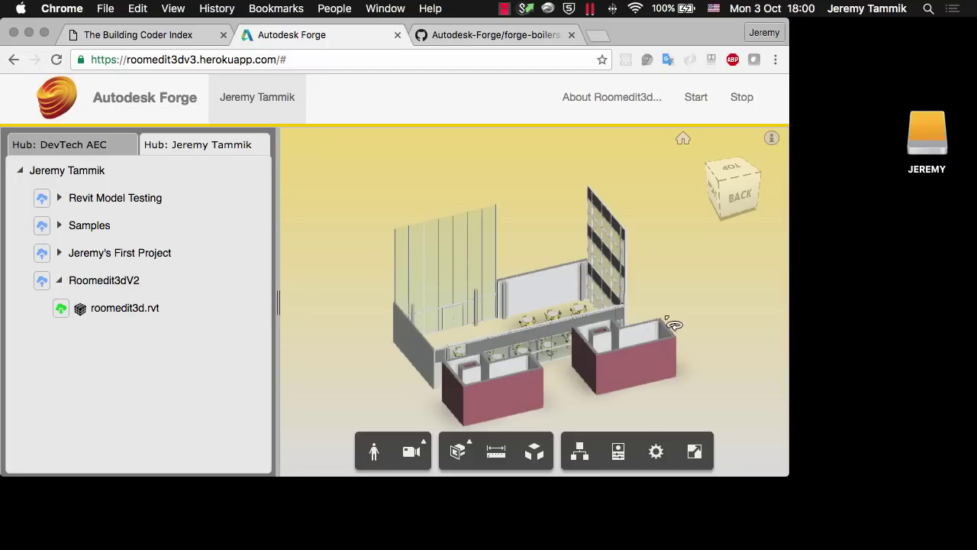
Start the live Revit editing session, widen the browser window, and show the Transform Tools.
{"action": "left_click_drag", "start_coordinate": [677, 394], "coordinate": [651, 387]}
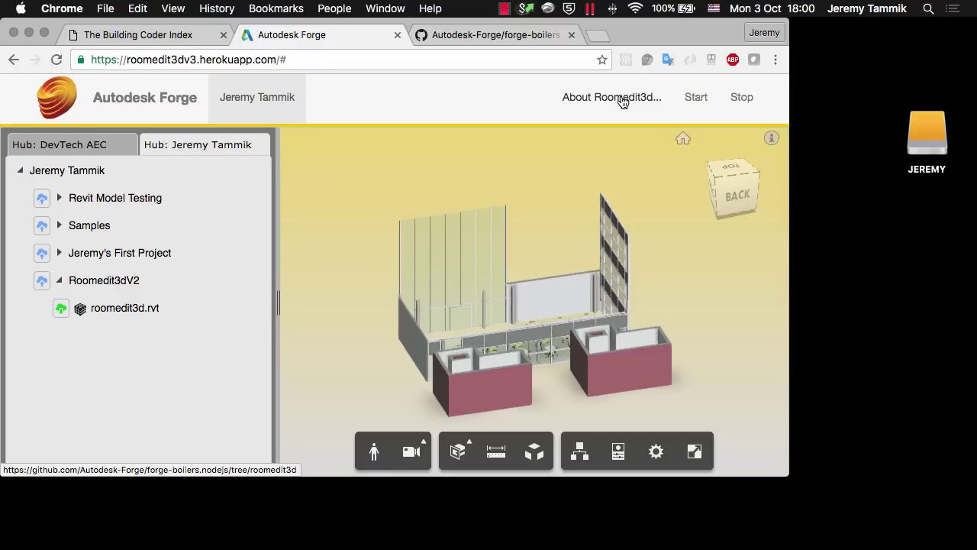
{"action": "left_click", "coordinate": [698, 97]}
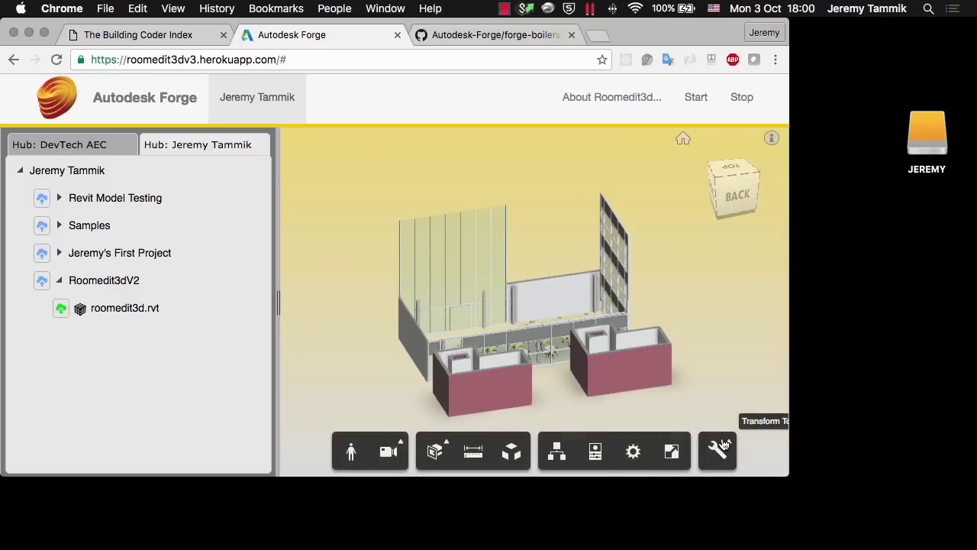
{"action": "left_click_drag", "start_coordinate": [789, 420], "coordinate": [833, 418]}
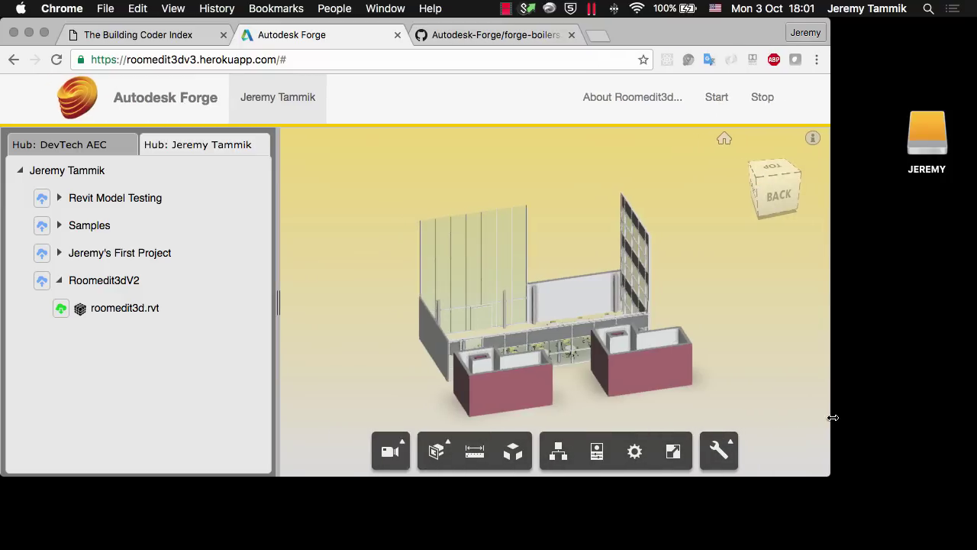
{"action": "left_click", "coordinate": [730, 447]}
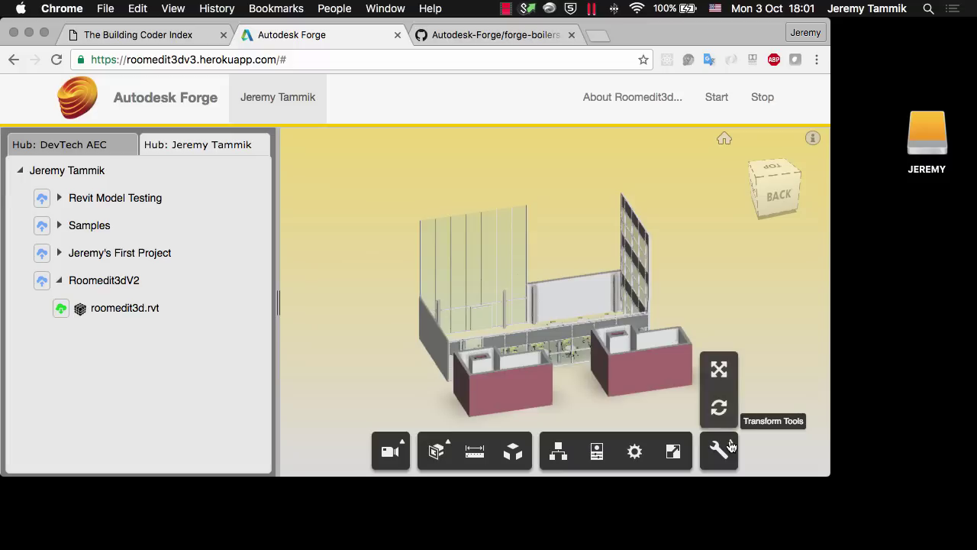
Translate the left-end wall panel leftward by 4.72,-1.44,0.00 and open the DevTools console.
{"action": "left_click", "coordinate": [722, 372]}
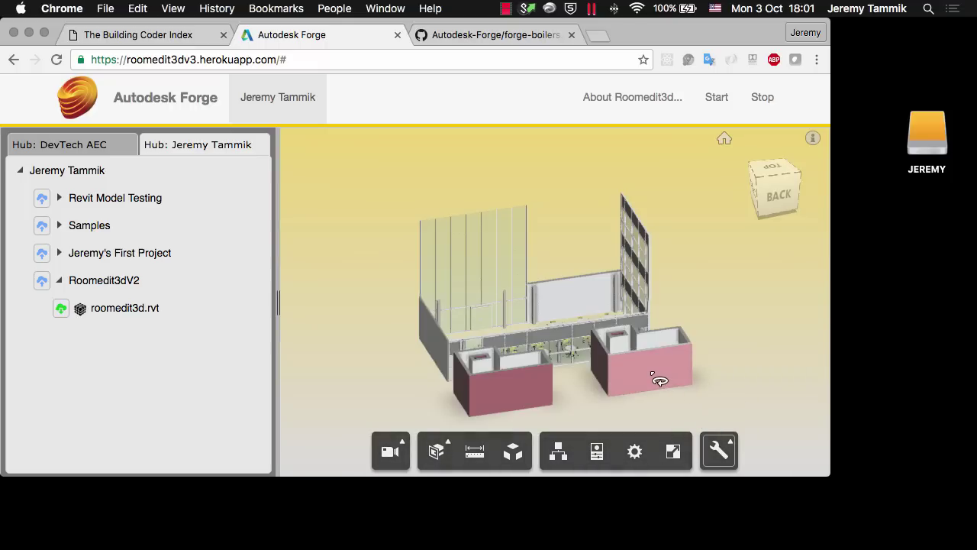
{"action": "left_click", "coordinate": [437, 351]}
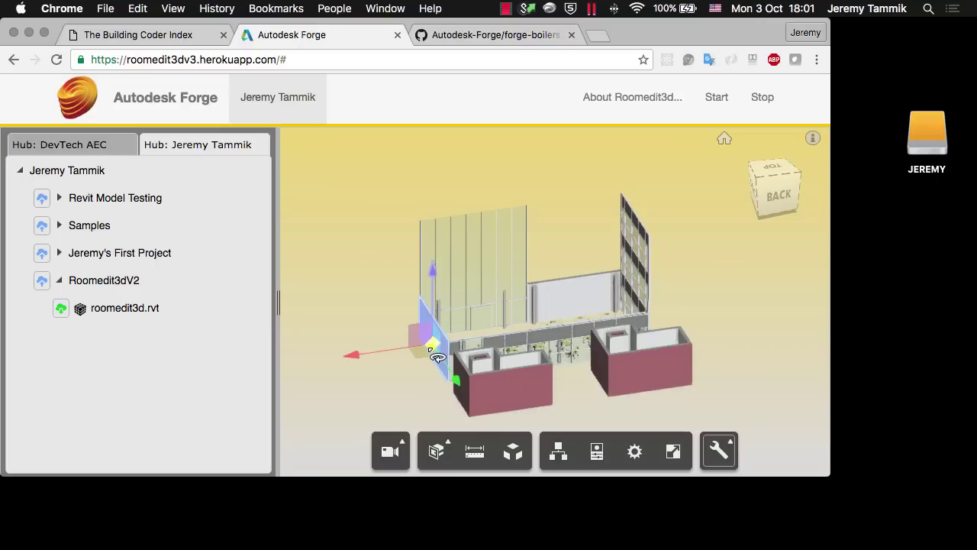
{"action": "left_click_drag", "start_coordinate": [430, 359], "coordinate": [416, 365]}
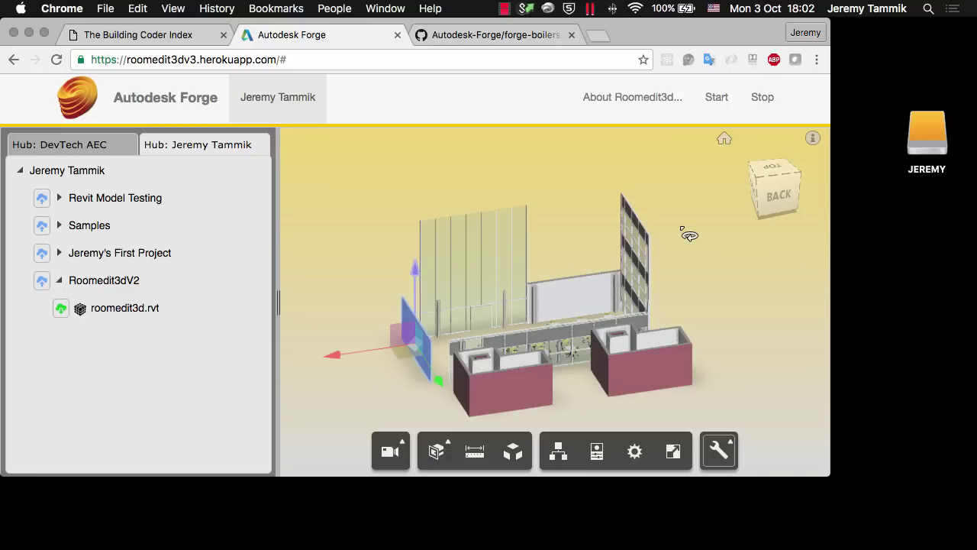
{"action": "key", "text": "alt+super+j"}
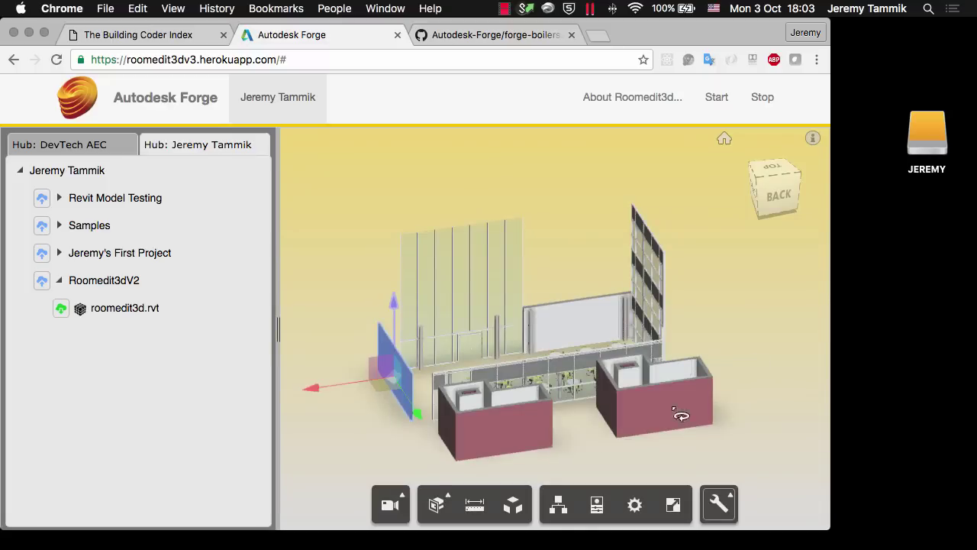
Switch to the Windows VM and close the debug output in Visual Studio.
{"action": "key", "text": "super+Tab"}
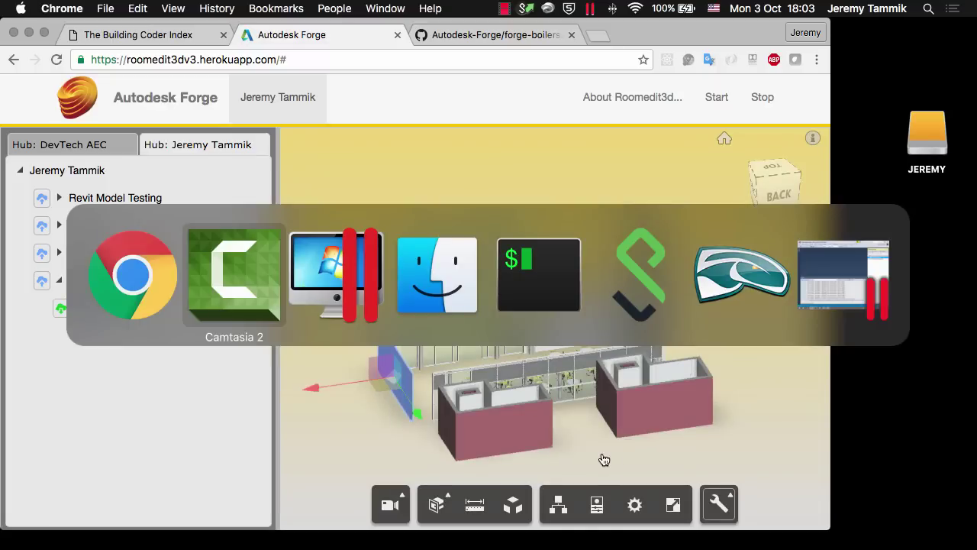
{"action": "key", "text": "super+Tab"}
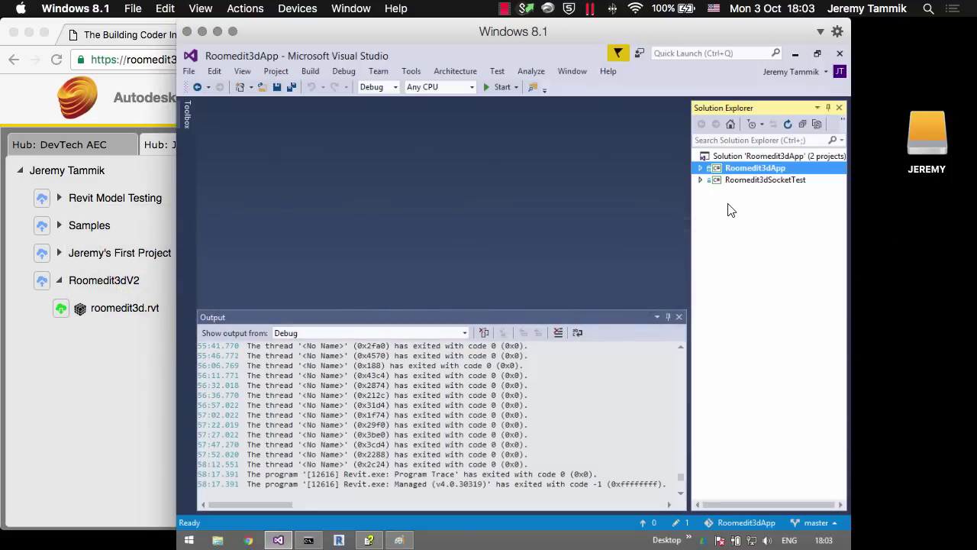
{"action": "left_click", "coordinate": [752, 181]}
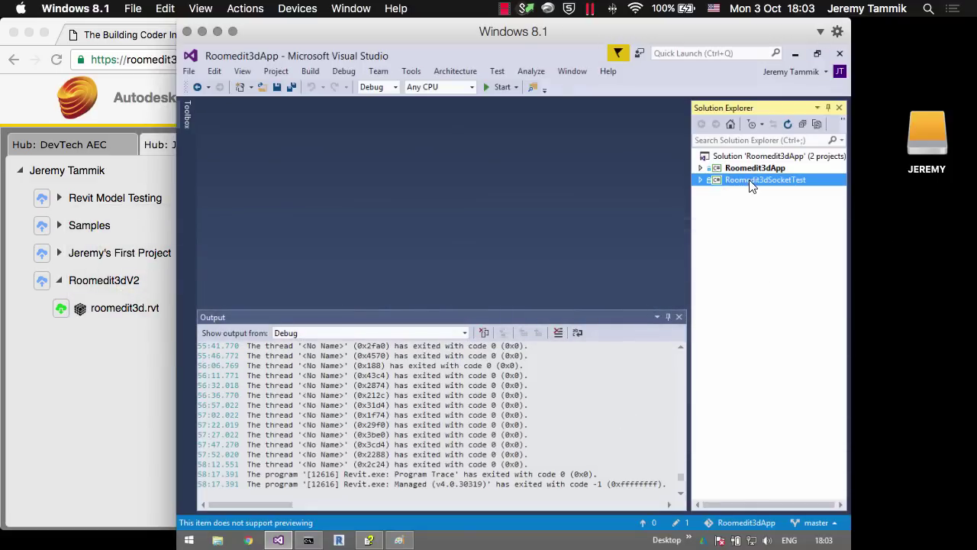
{"action": "left_click", "coordinate": [752, 169]}
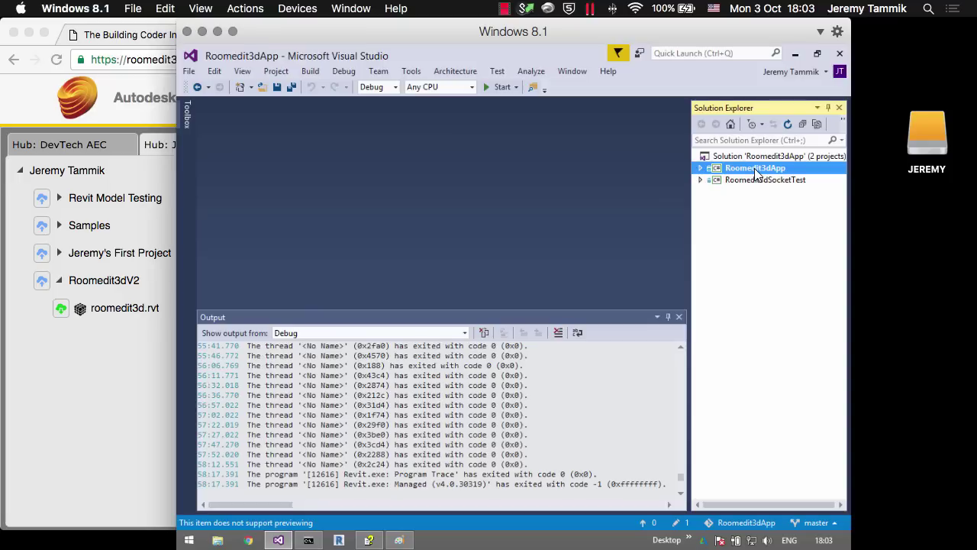
{"action": "left_click", "coordinate": [678, 316]}
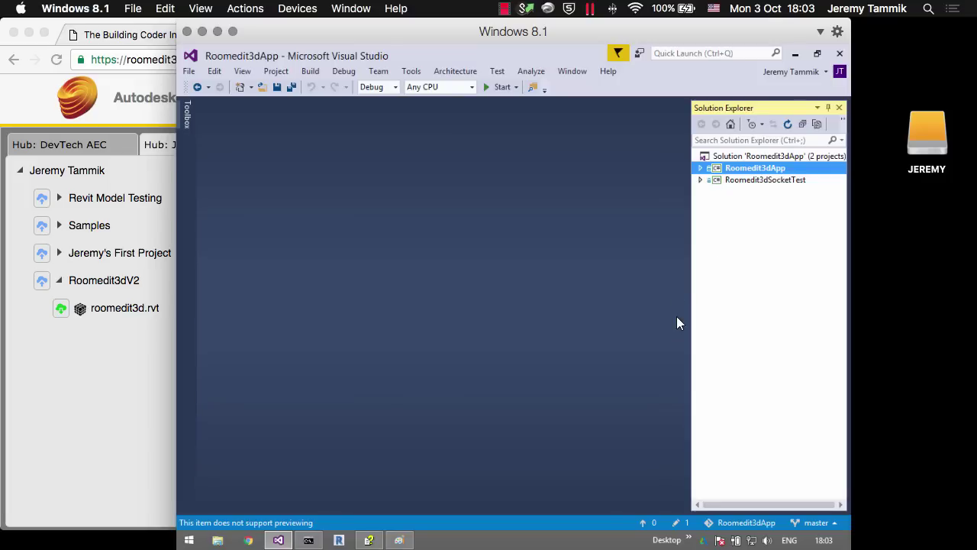
Run Roomedit3dSocketTest as the startup project, maximize its console, and move the VM aside.
{"action": "right_click", "coordinate": [738, 184]}
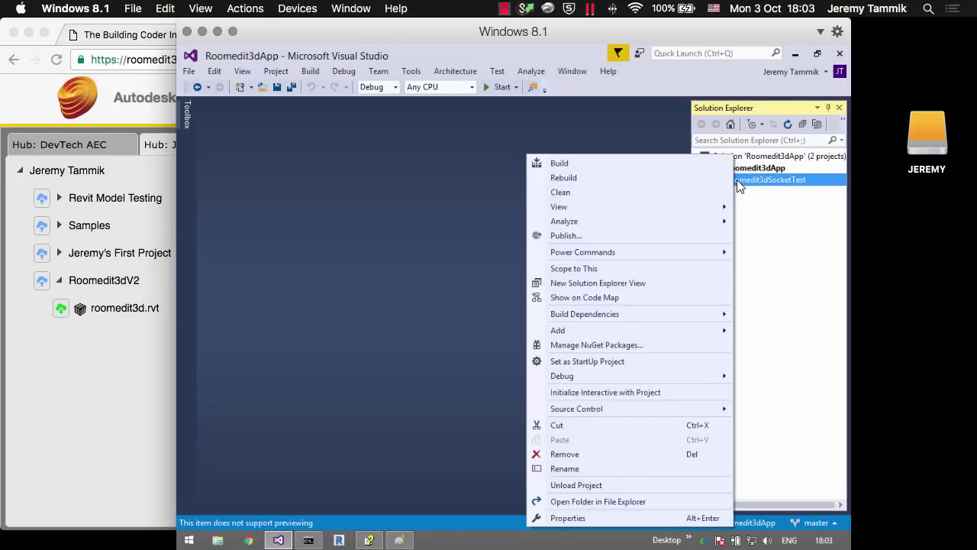
{"action": "left_click", "coordinate": [604, 364]}
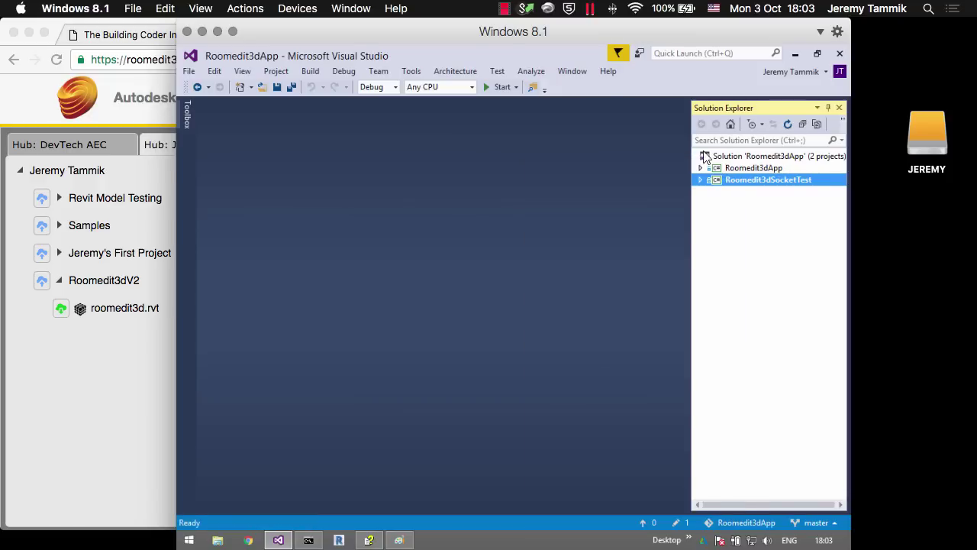
{"action": "left_click", "coordinate": [500, 86]}
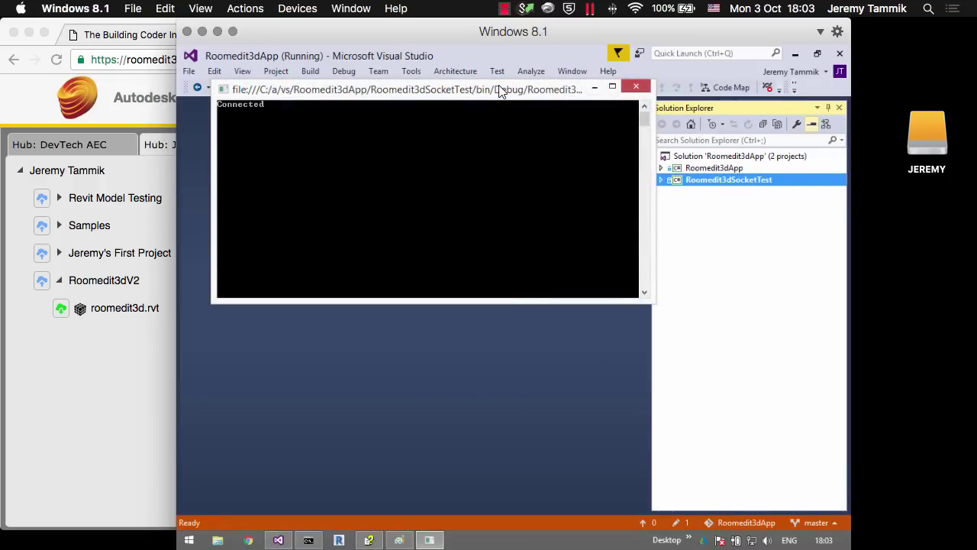
{"action": "double_click", "coordinate": [526, 90]}
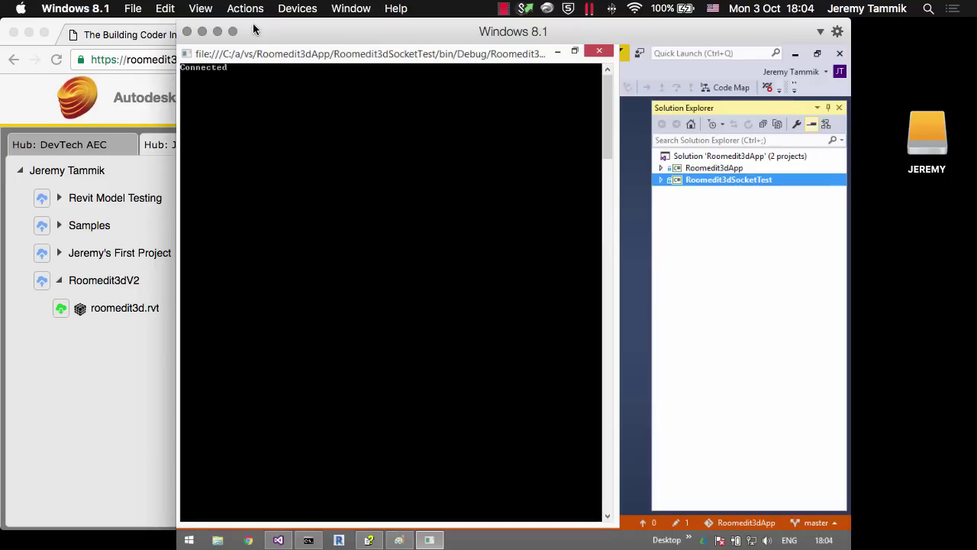
{"action": "left_click_drag", "start_coordinate": [258, 29], "coordinate": [914, 47]}
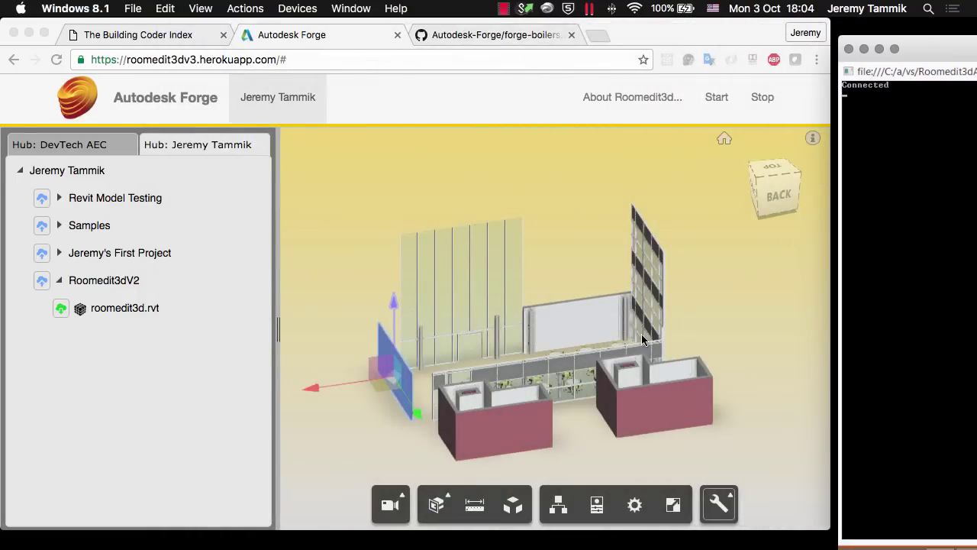
Move the left wall twice, logging transforms 10.42,2.60,0.00 and 7.99,19.45,0.00 in the console.
{"action": "left_click", "coordinate": [382, 388]}
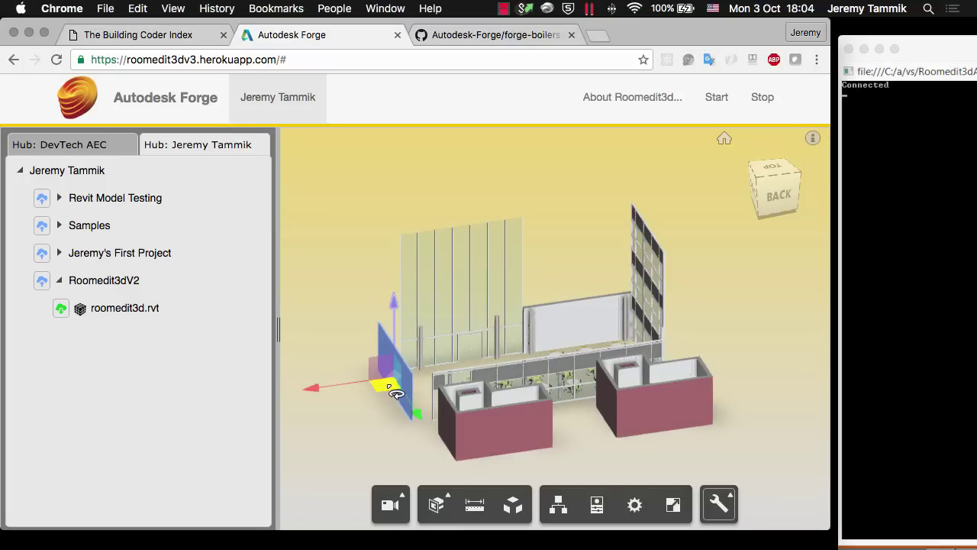
{"action": "left_click_drag", "start_coordinate": [394, 391], "coordinate": [406, 437]}
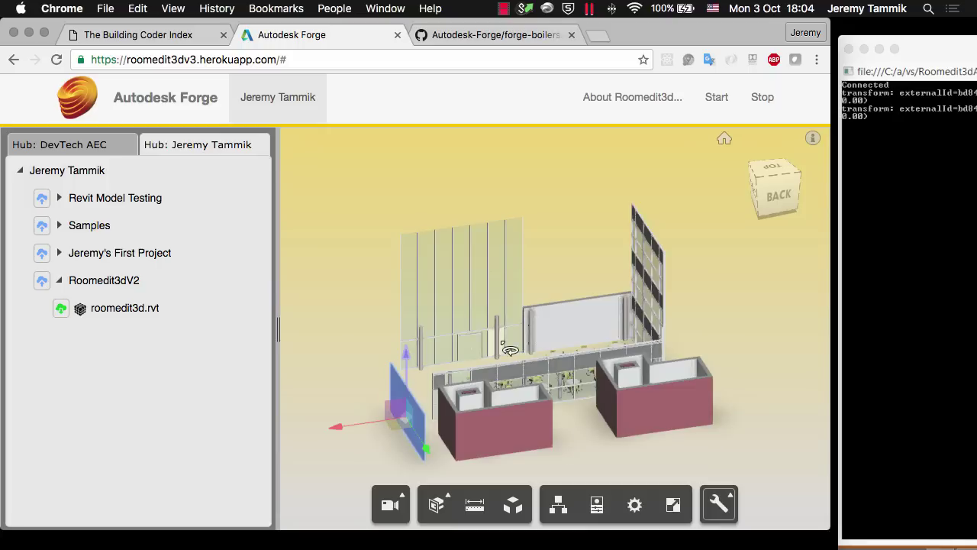
{"action": "left_click", "coordinate": [922, 48]}
{"action": "left_click_drag", "start_coordinate": [922, 48], "coordinate": [463, 21]}
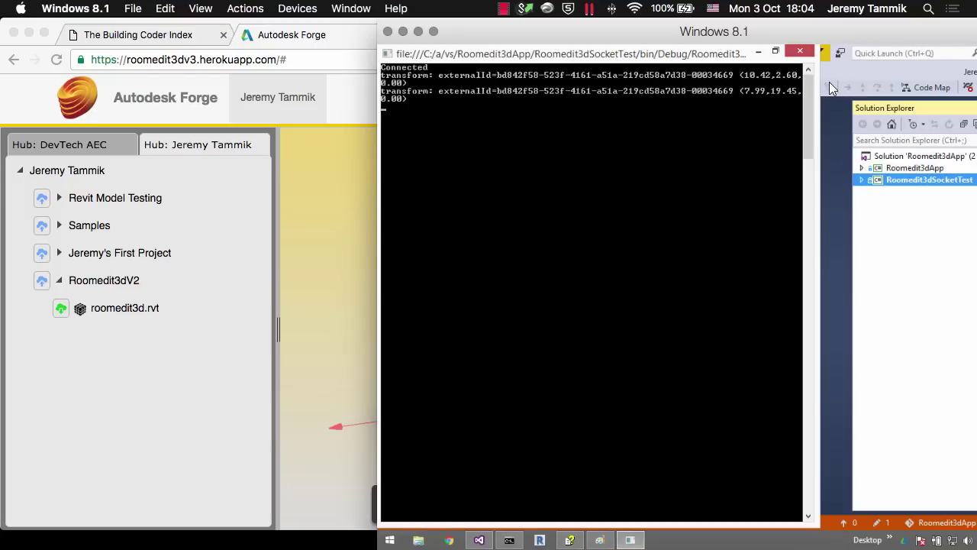
Stop the socket test and launch Roomedit3dApp as the startup project to start Revit 2017.
{"action": "left_click", "coordinate": [802, 53]}
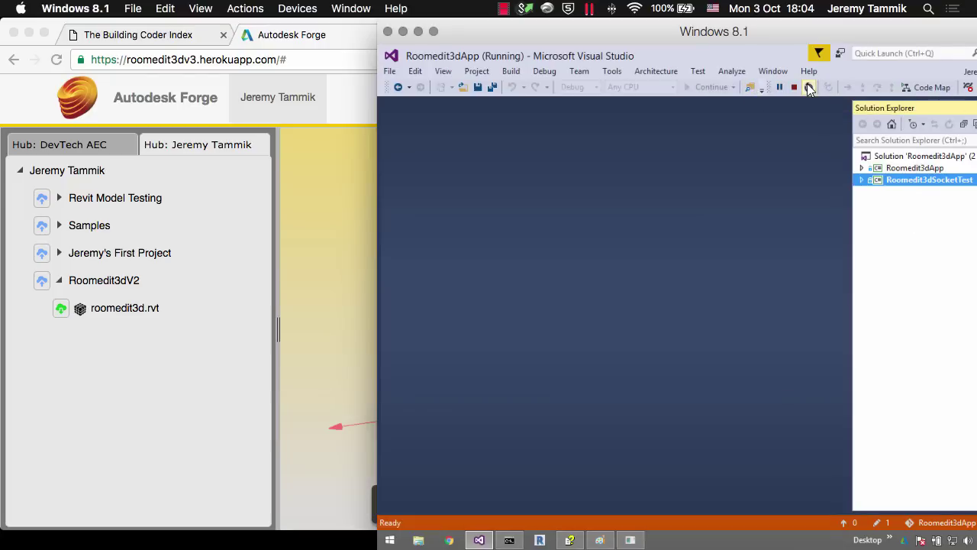
{"action": "left_click", "coordinate": [794, 87]}
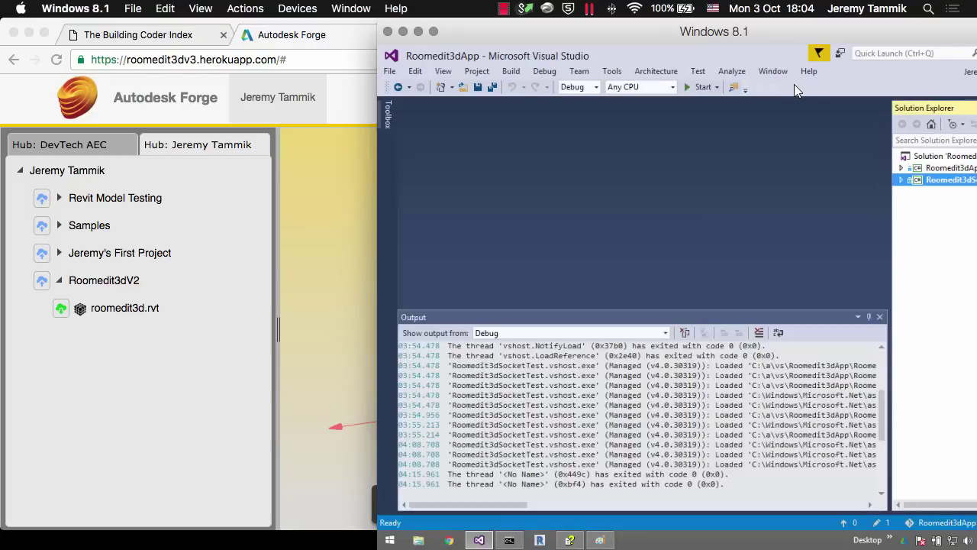
{"action": "right_click", "coordinate": [937, 170]}
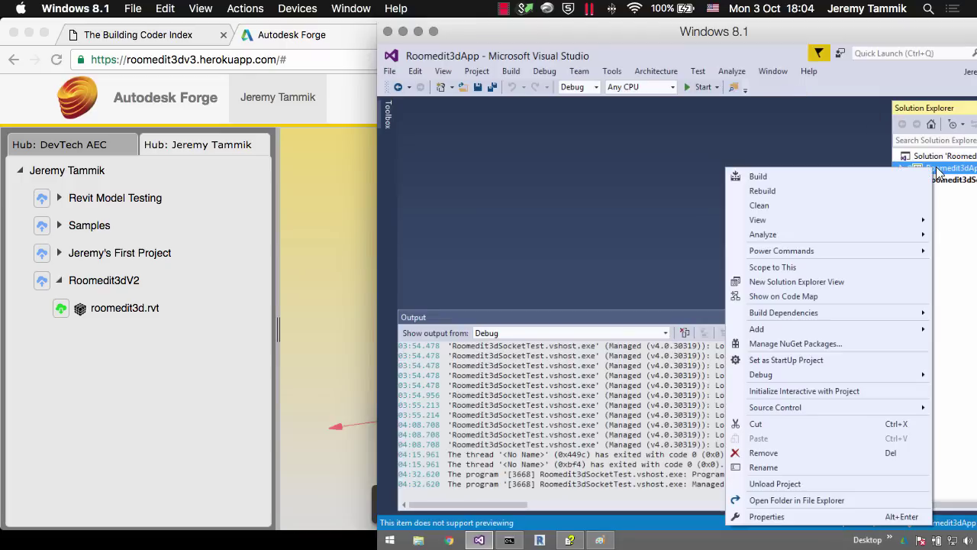
{"action": "left_click", "coordinate": [812, 358]}
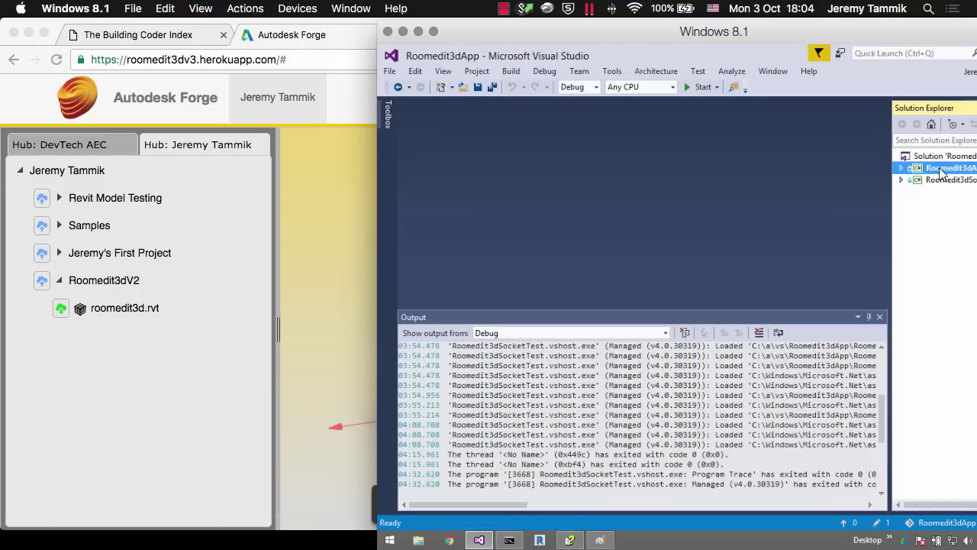
{"action": "left_click", "coordinate": [692, 87]}
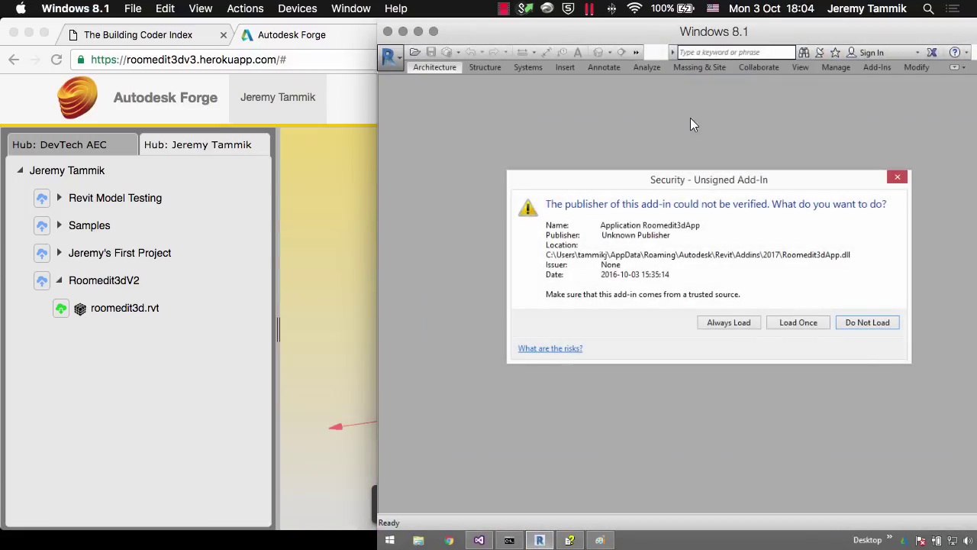
Always load the unsigned Roomedit3dApp add-in and open the recent roomedit3d project.
{"action": "left_click", "coordinate": [733, 323]}
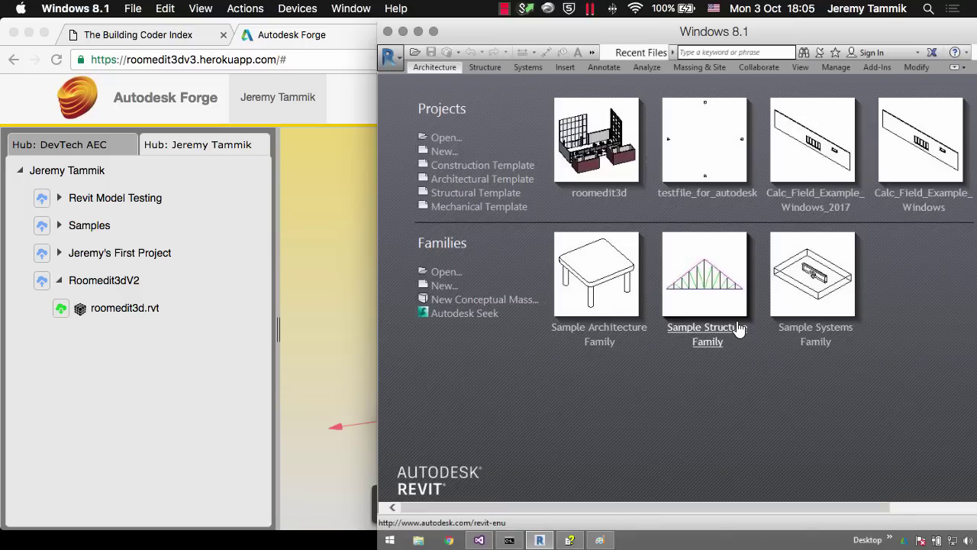
{"action": "left_click", "coordinate": [604, 164]}
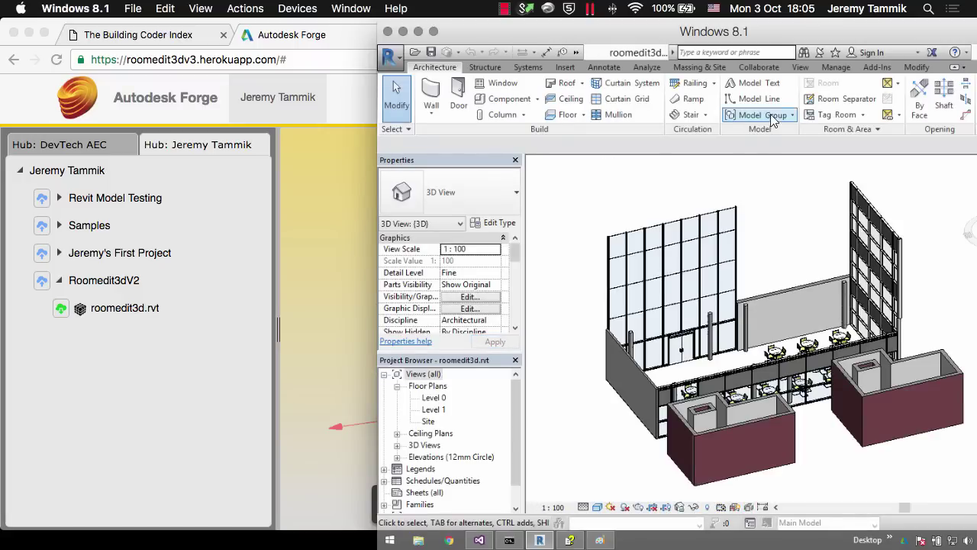
Close Revit's properties palette and project browser, then move the Revit window aside.
{"action": "left_click", "coordinate": [517, 161]}
{"action": "left_click", "coordinate": [517, 161]}
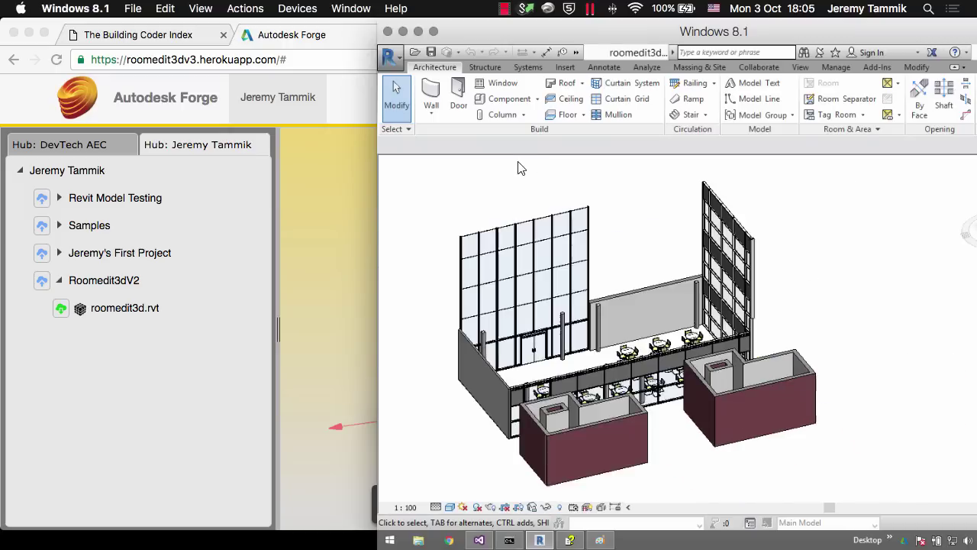
{"action": "left_click_drag", "start_coordinate": [636, 23], "coordinate": [844, 22]}
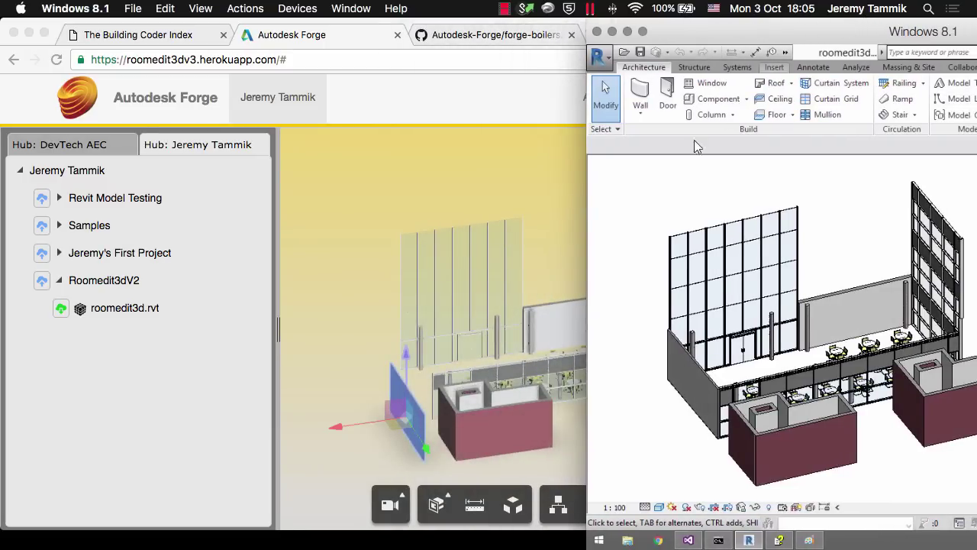
Narrow the browser, shrink the hub panel, and shift Revit left over the browser.
{"action": "left_click", "coordinate": [537, 197]}
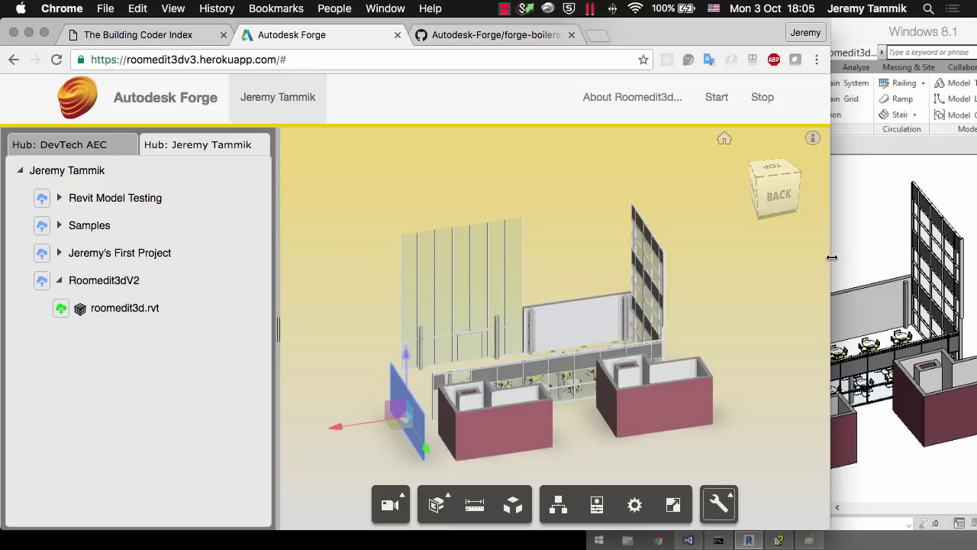
{"action": "left_click_drag", "start_coordinate": [832, 257], "coordinate": [620, 246]}
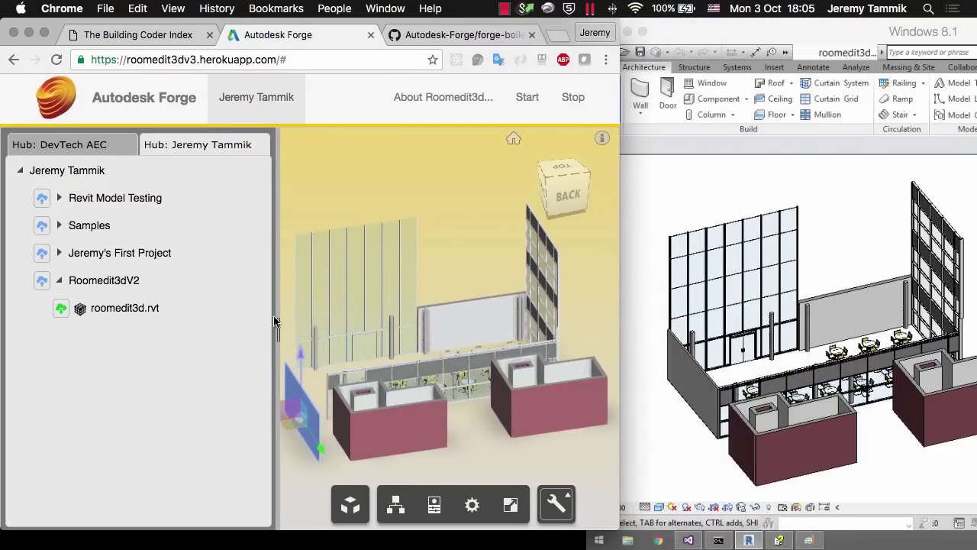
{"action": "left_click_drag", "start_coordinate": [276, 323], "coordinate": [197, 324]}
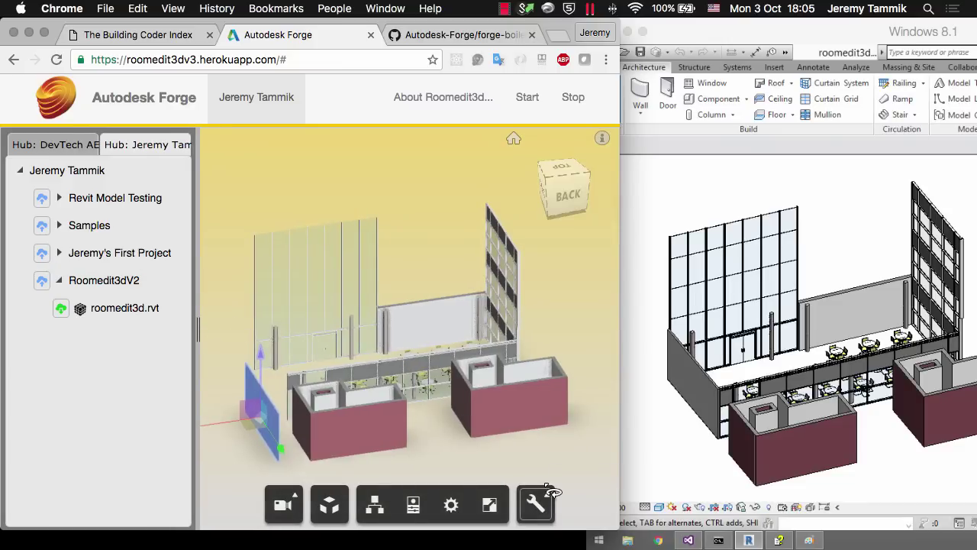
{"action": "left_click", "coordinate": [654, 443]}
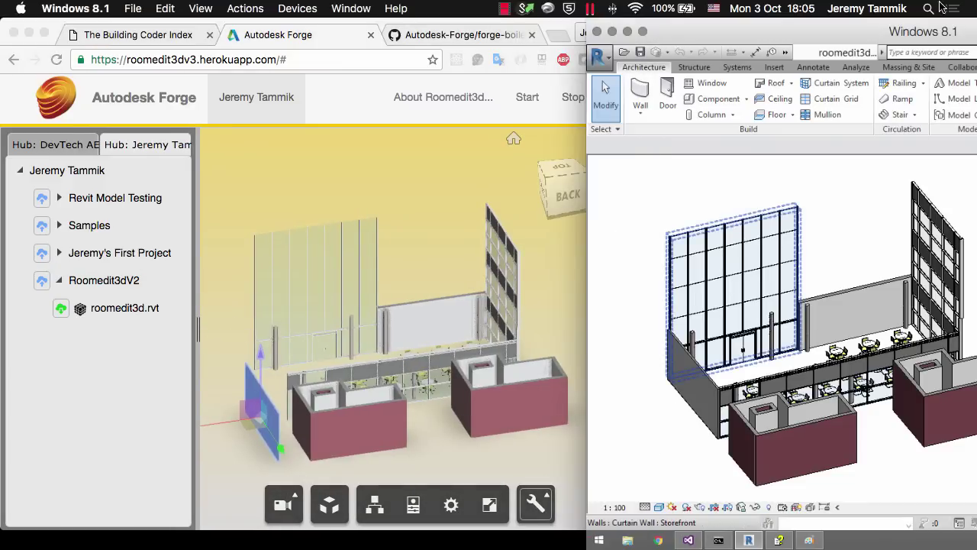
{"action": "left_click_drag", "start_coordinate": [922, 33], "coordinate": [737, 19]}
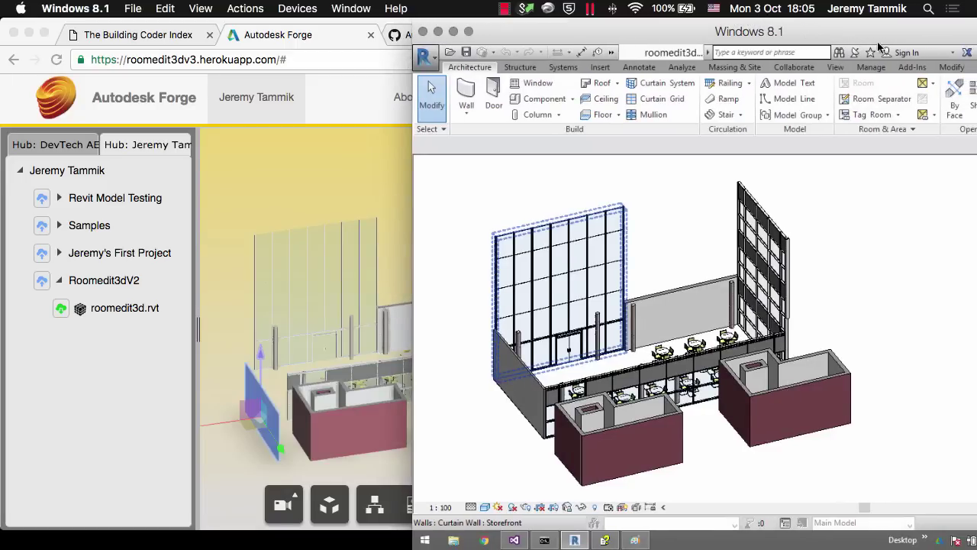
Run Command Roomedit3dApp from Add-Ins External Tools and close the 'Subscribed.' dialog.
{"action": "left_click", "coordinate": [916, 68]}
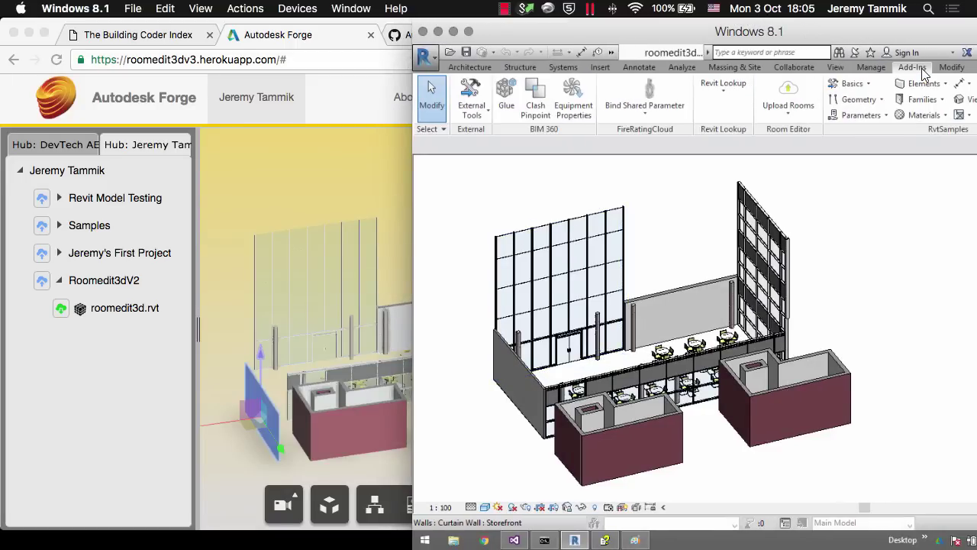
{"action": "left_click", "coordinate": [473, 105]}
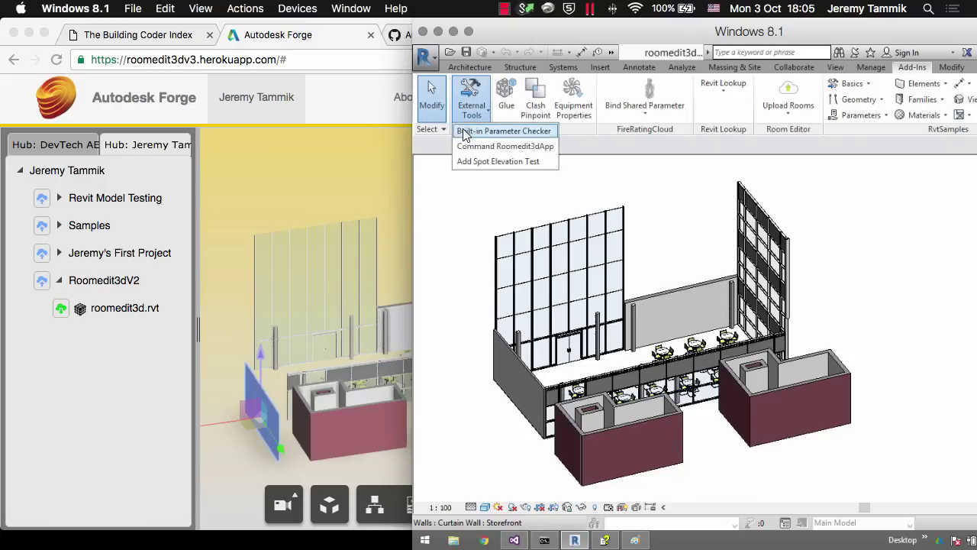
{"action": "left_click", "coordinate": [513, 148]}
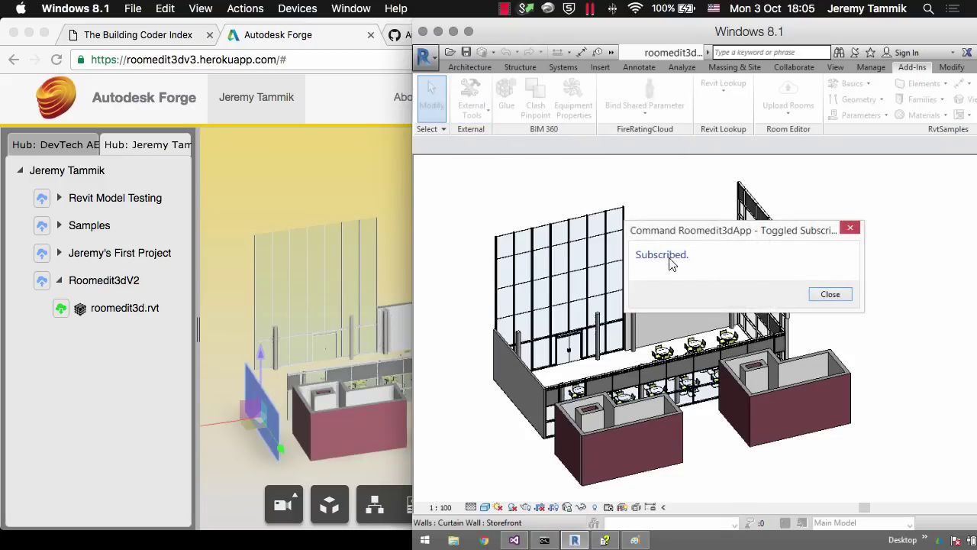
{"action": "left_click", "coordinate": [830, 294]}
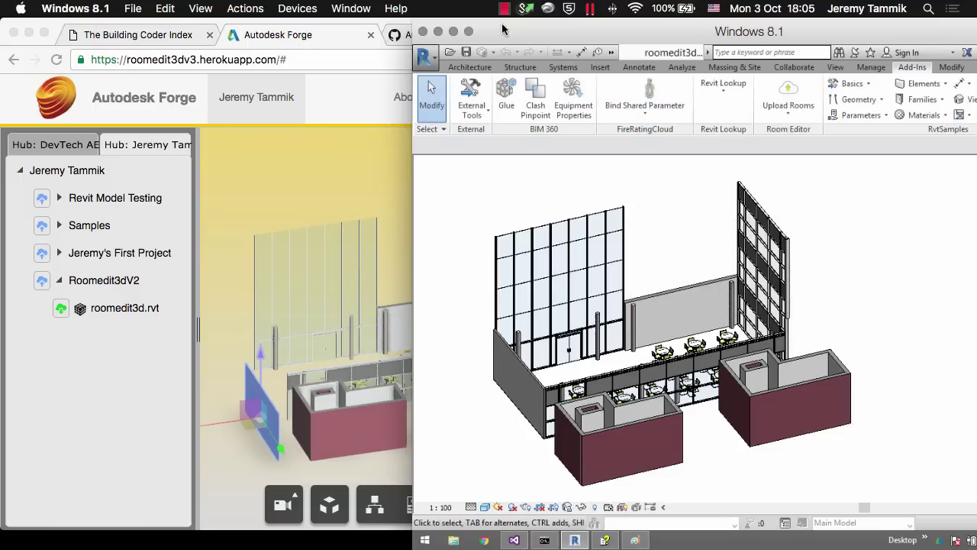
Move the left cubicle's front wall forward in the viewer and check it in Revit.
{"action": "left_click_drag", "start_coordinate": [522, 31], "coordinate": [690, 31]}
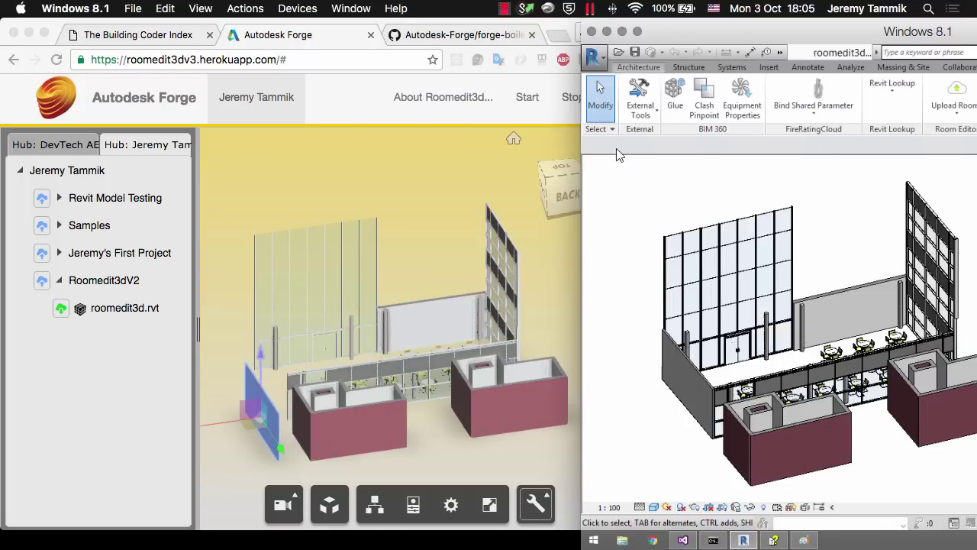
{"action": "left_click", "coordinate": [355, 434]}
{"action": "left_click", "coordinate": [361, 441]}
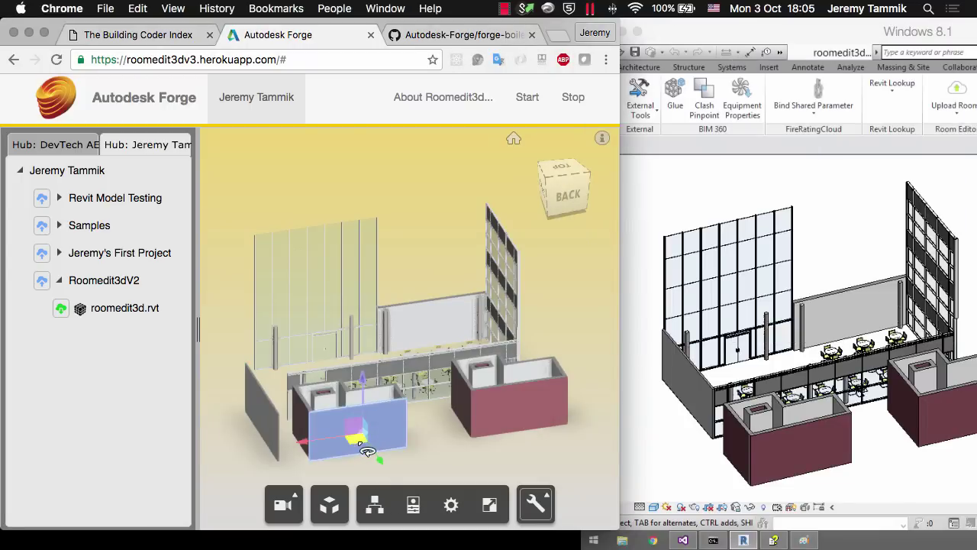
{"action": "left_click_drag", "start_coordinate": [364, 451], "coordinate": [370, 471]}
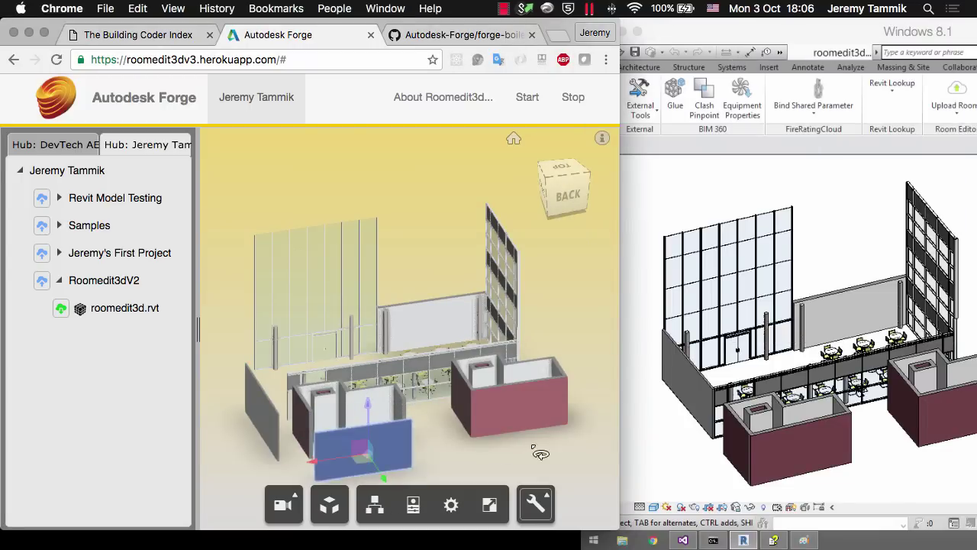
{"action": "left_click", "coordinate": [834, 23]}
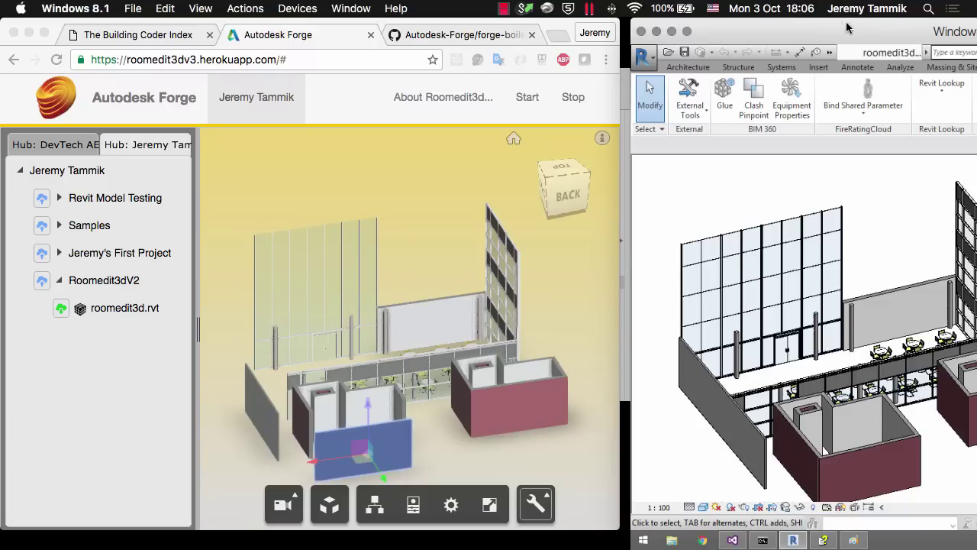
{"action": "left_click_drag", "start_coordinate": [843, 25], "coordinate": [767, 25]}
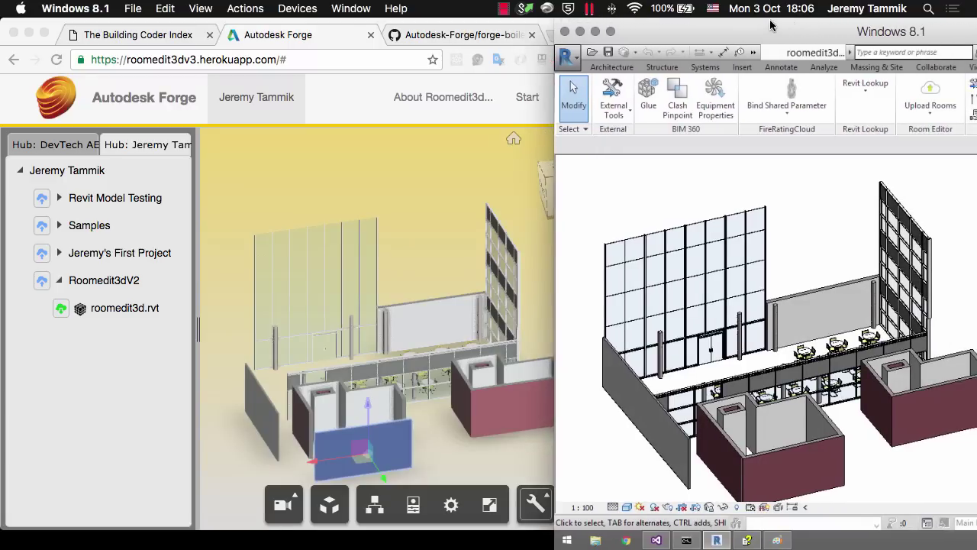
Move the right cubicle's front wall forward, then orbit to look down into the room.
{"action": "left_click", "coordinate": [514, 416]}
{"action": "left_click", "coordinate": [527, 423]}
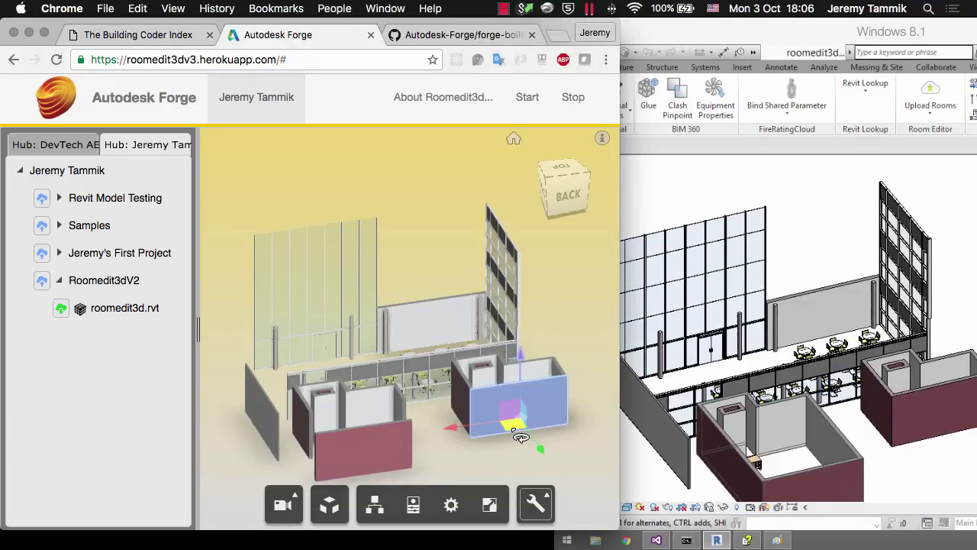
{"action": "left_click_drag", "start_coordinate": [519, 438], "coordinate": [511, 463]}
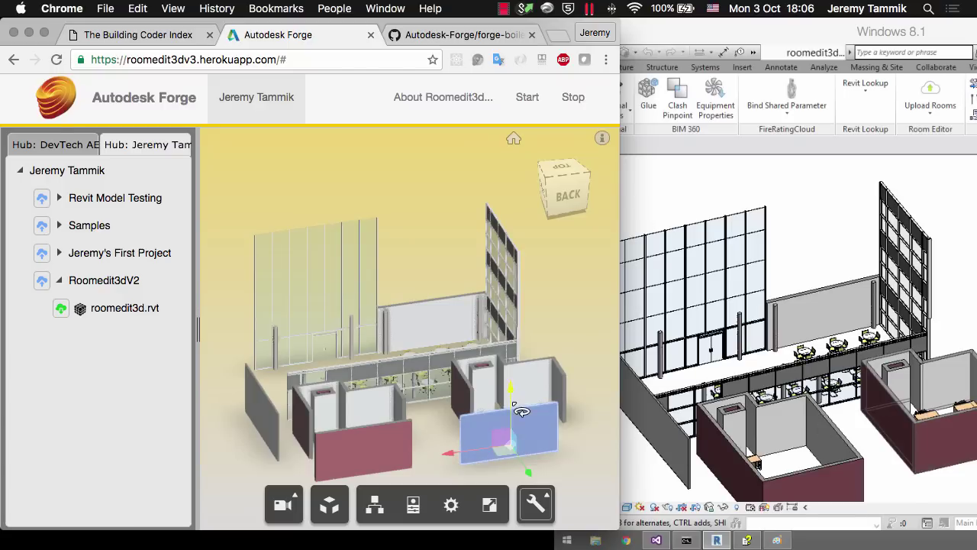
{"action": "left_click_drag", "start_coordinate": [571, 349], "coordinate": [572, 297]}
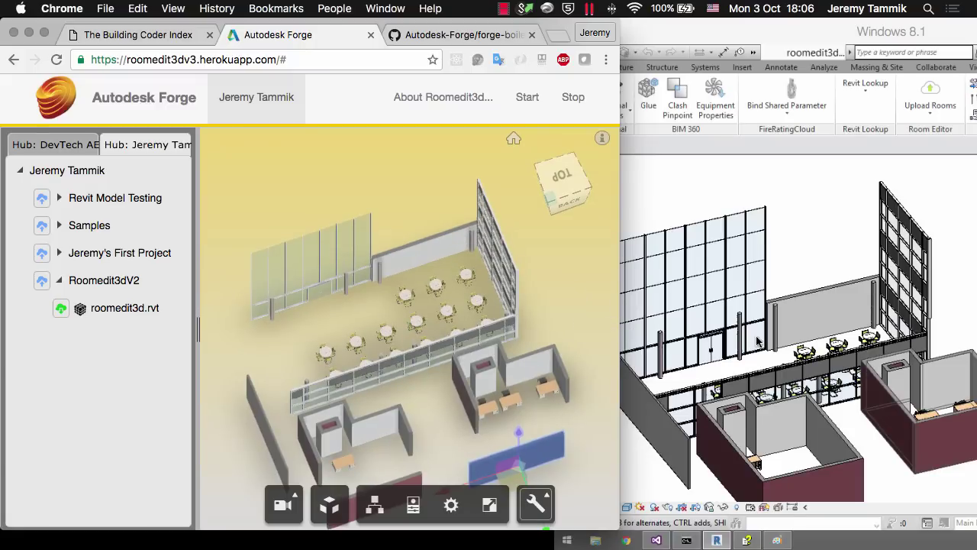
Move the first round dining table left and select it in Revit to verify.
{"action": "left_click", "coordinate": [410, 300]}
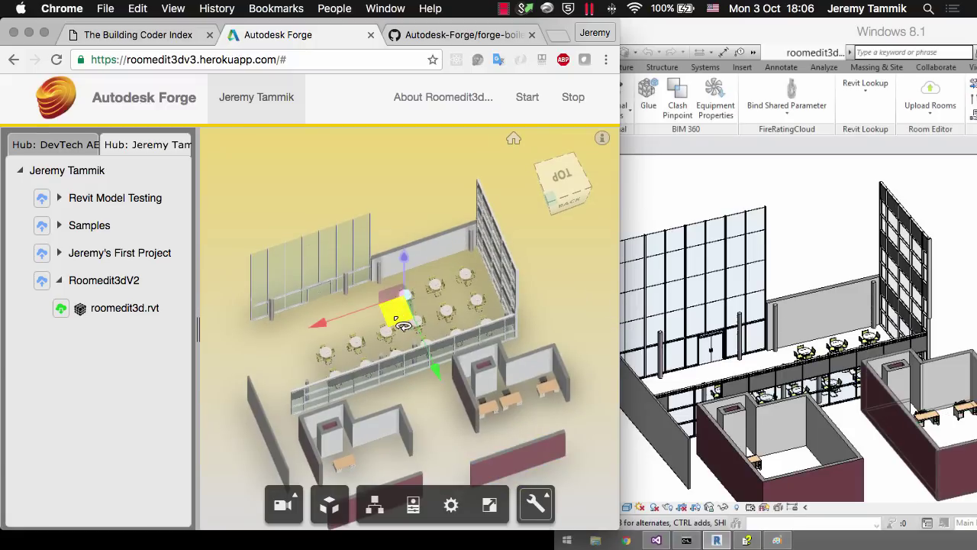
{"action": "left_click_drag", "start_coordinate": [402, 325], "coordinate": [339, 340]}
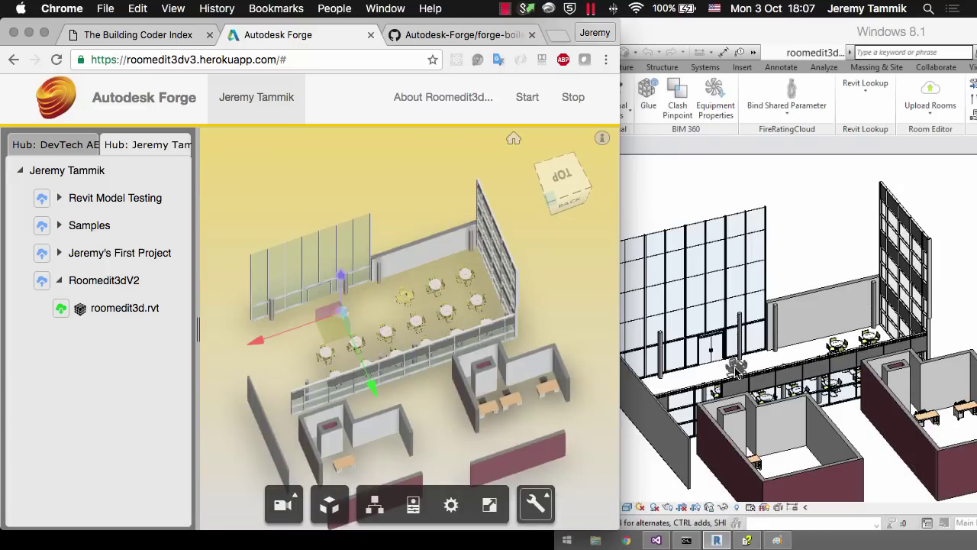
{"action": "left_click_drag", "start_coordinate": [736, 368], "coordinate": [683, 379]}
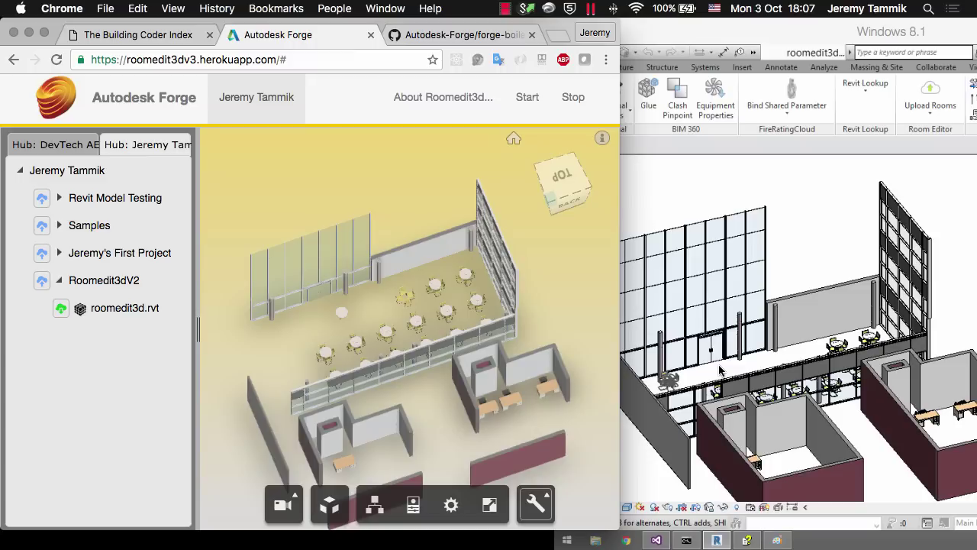
{"action": "left_click", "coordinate": [672, 383]}
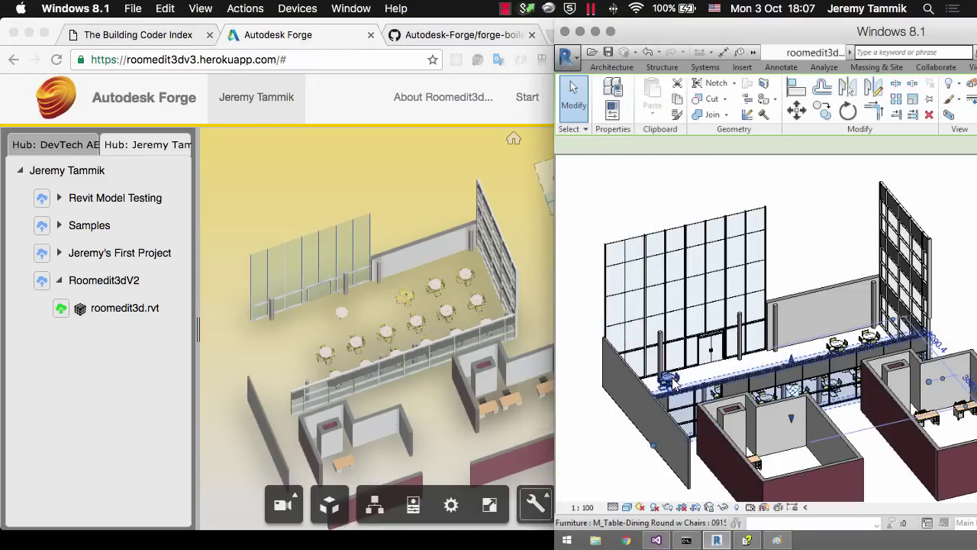
{"action": "left_click", "coordinate": [671, 378]}
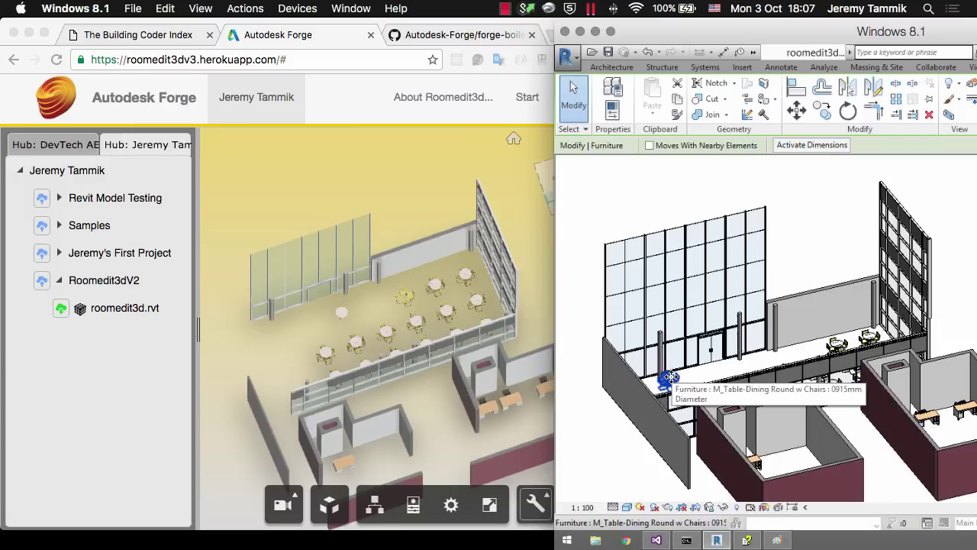
Move a second dining table left and forward, verify it in Revit, then return to Chrome.
{"action": "left_click", "coordinate": [388, 303]}
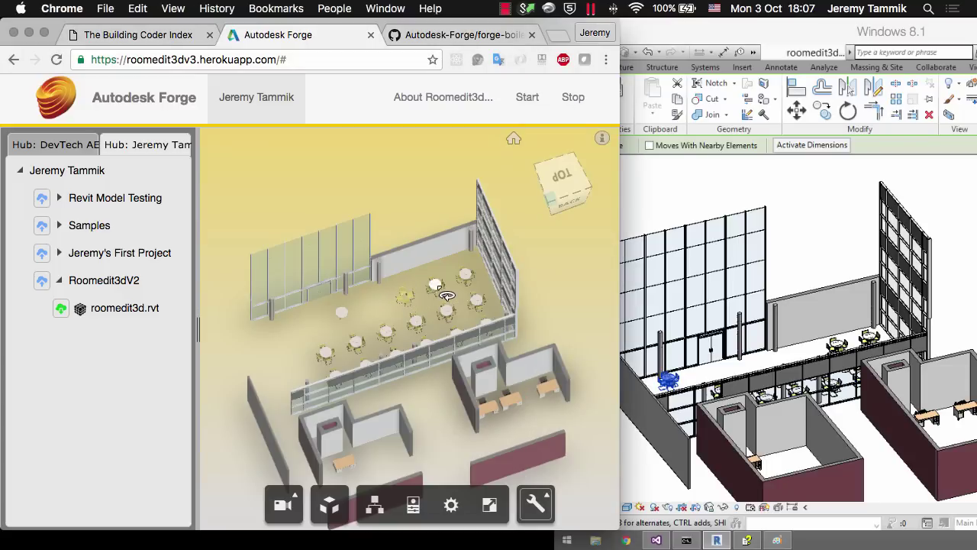
{"action": "left_click", "coordinate": [439, 298]}
{"action": "left_click_drag", "start_coordinate": [434, 312], "coordinate": [369, 335]}
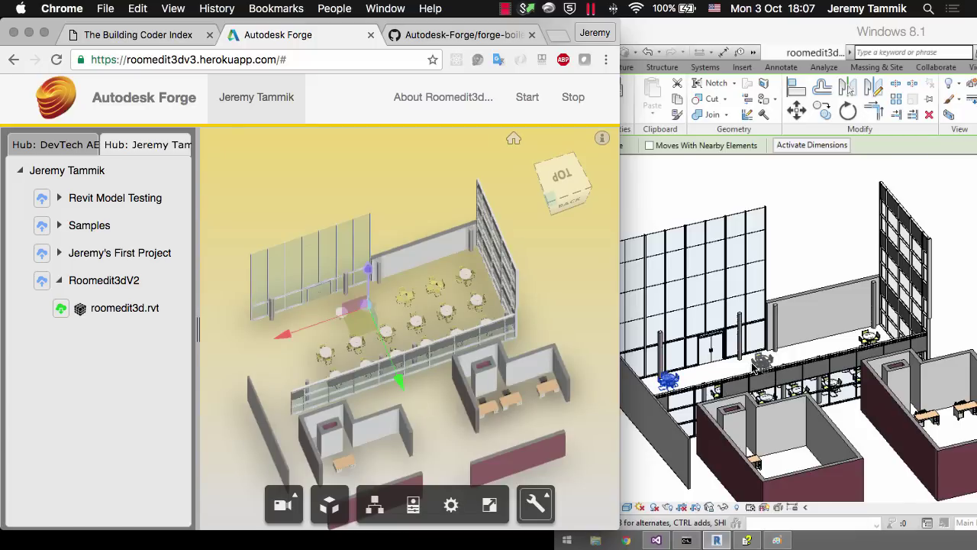
{"action": "left_click", "coordinate": [766, 366]}
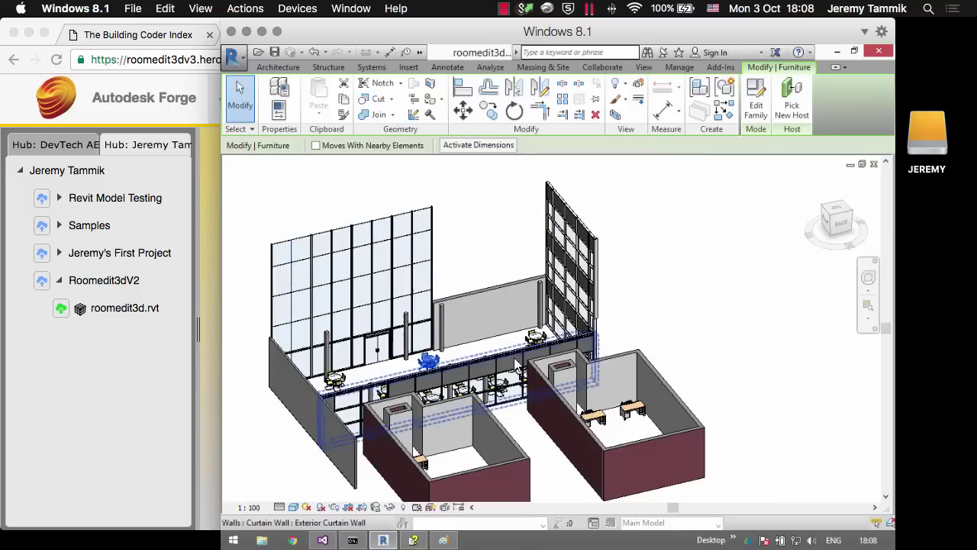
{"action": "left_click", "coordinate": [53, 25]}
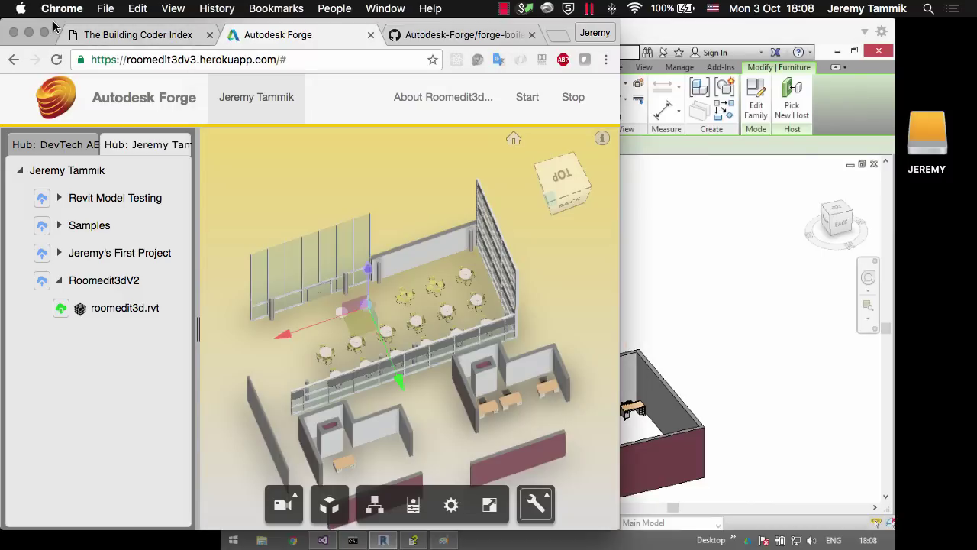
Go to the forge-boilers.nodejs GitHub page, widen the browser, and inspect the branch list.
{"action": "left_click", "coordinate": [451, 37]}
{"action": "scroll", "coordinate": [281, 216], "scroll_direction": "up", "scroll_amount": 1}
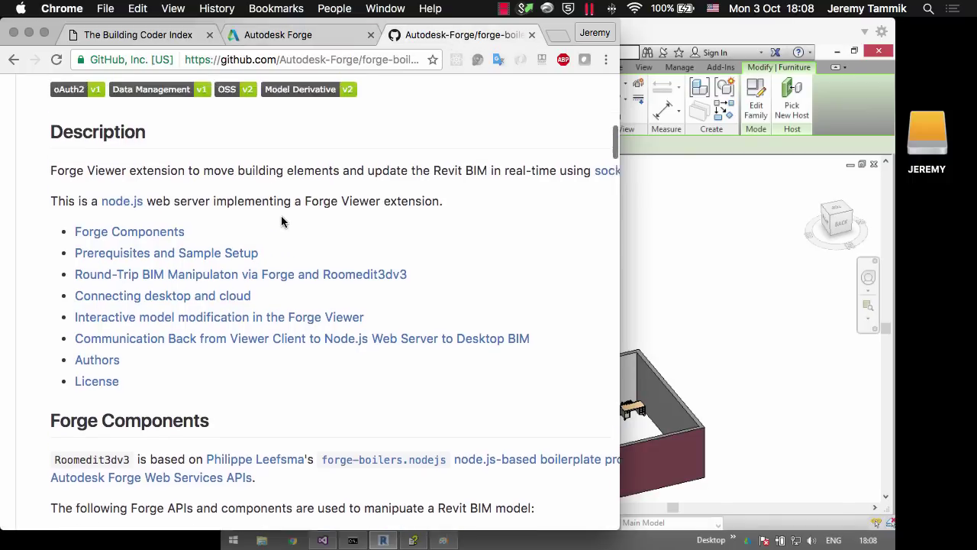
{"action": "scroll", "coordinate": [281, 215], "scroll_direction": "up", "scroll_amount": 10}
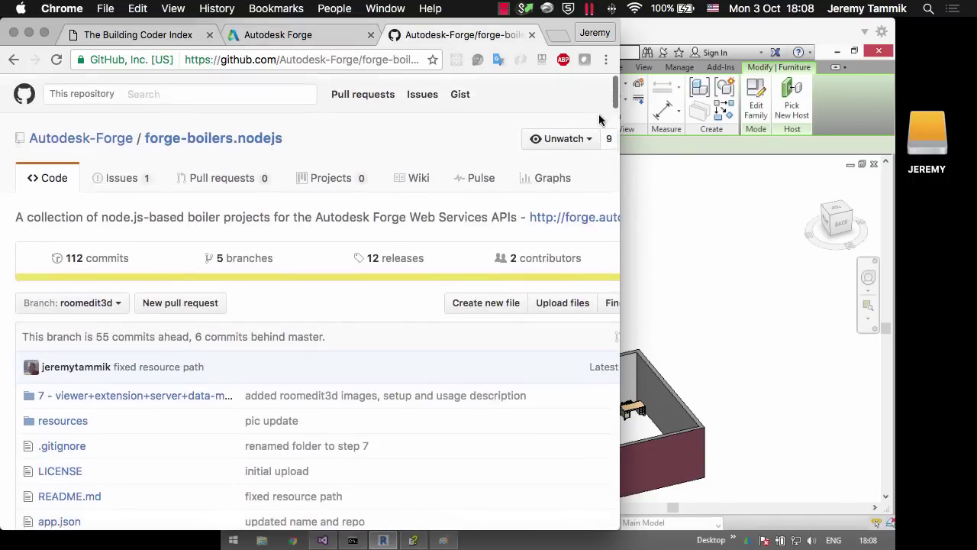
{"action": "left_click", "coordinate": [44, 32]}
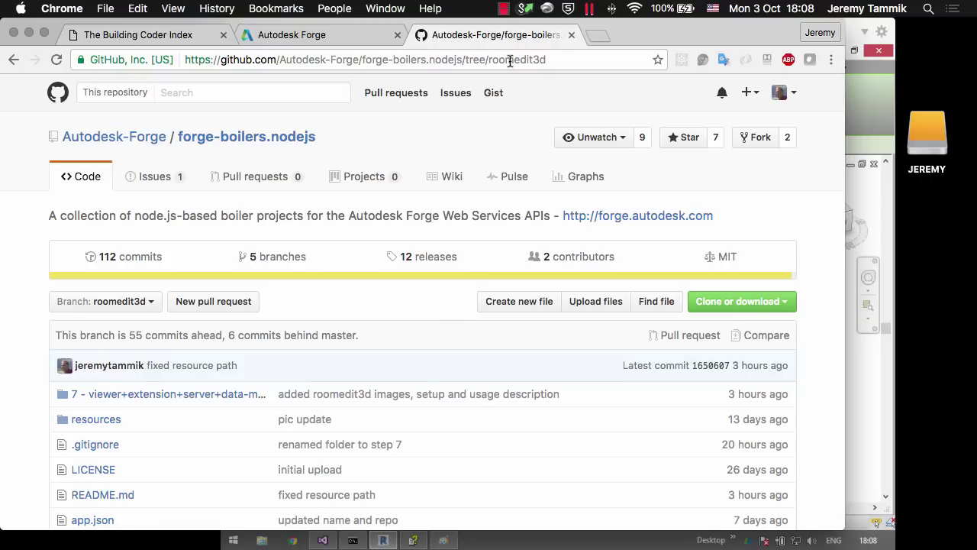
{"action": "left_click", "coordinate": [119, 305]}
{"action": "scroll", "coordinate": [130, 416], "scroll_direction": "down", "scroll_amount": 3}
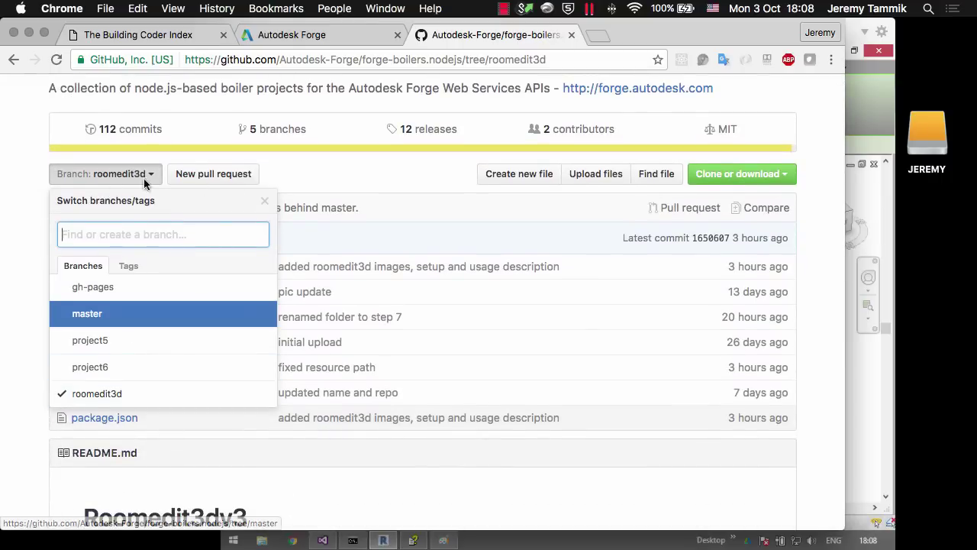
{"action": "left_click", "coordinate": [95, 178]}
Scroll the README past Forge Components, Heroku deploy and setup to Connecting Desktop and Cloud.
{"action": "scroll", "coordinate": [372, 323], "scroll_direction": "down", "scroll_amount": 6}
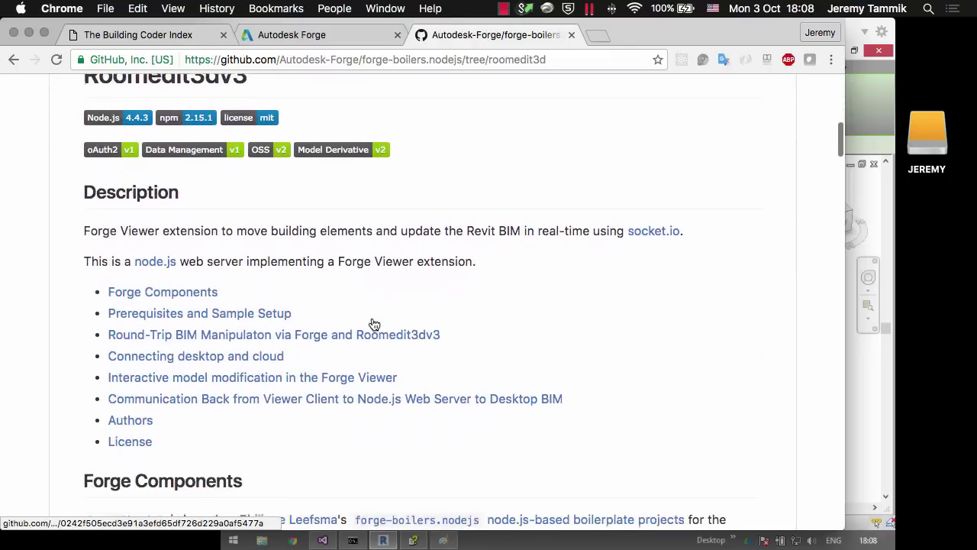
{"action": "scroll", "coordinate": [374, 324], "scroll_direction": "down", "scroll_amount": 3}
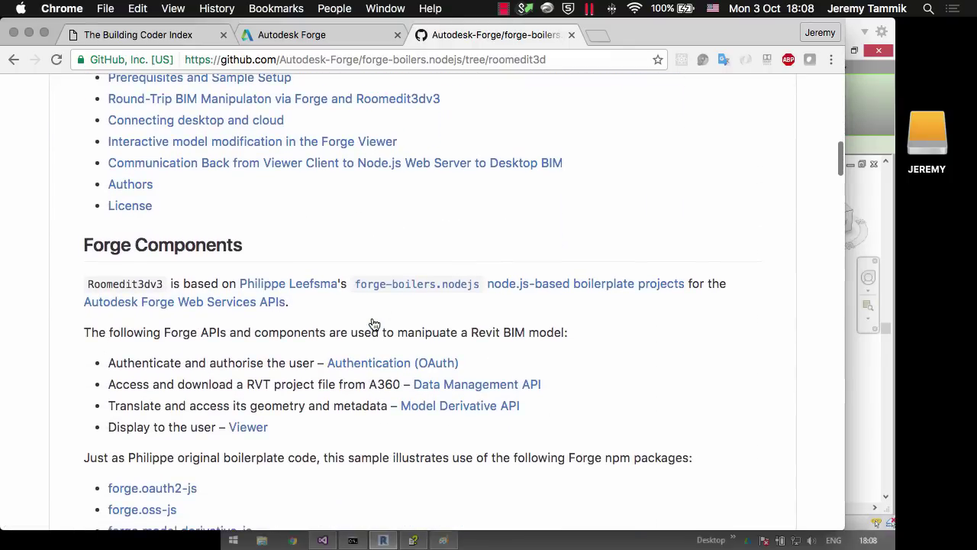
{"action": "scroll", "coordinate": [374, 325], "scroll_direction": "up", "scroll_amount": 1}
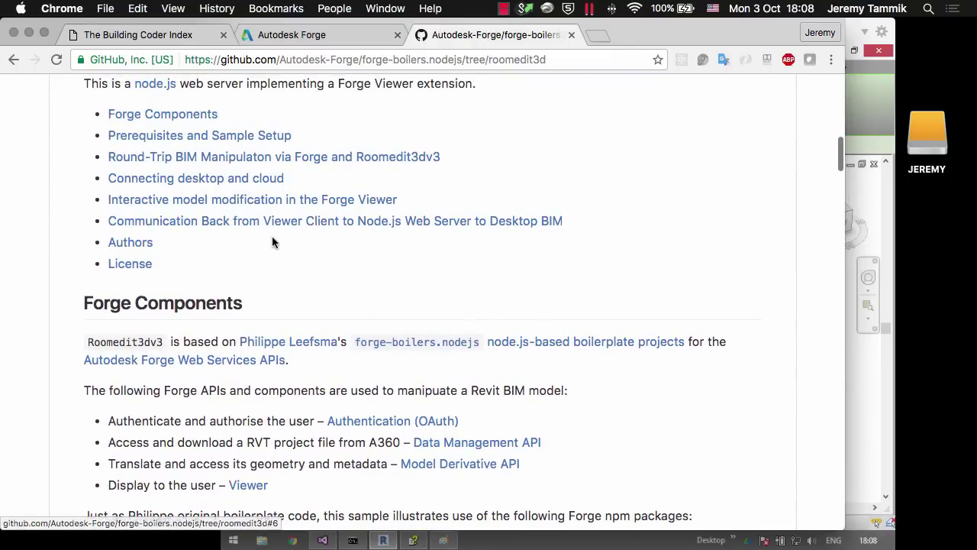
{"action": "scroll", "coordinate": [272, 240], "scroll_direction": "down", "scroll_amount": 3}
{"action": "scroll", "coordinate": [273, 243], "scroll_direction": "down", "scroll_amount": 15}
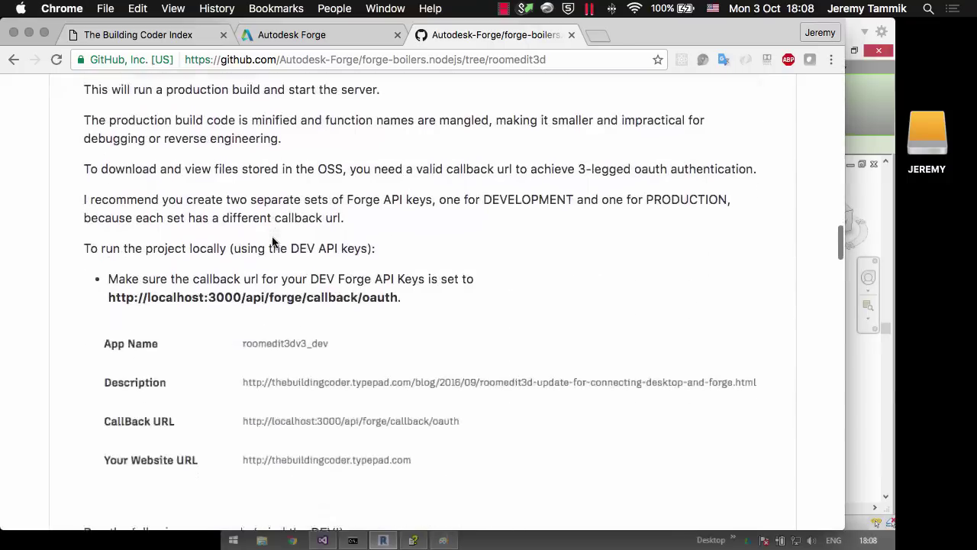
{"action": "scroll", "coordinate": [272, 243], "scroll_direction": "down", "scroll_amount": 15}
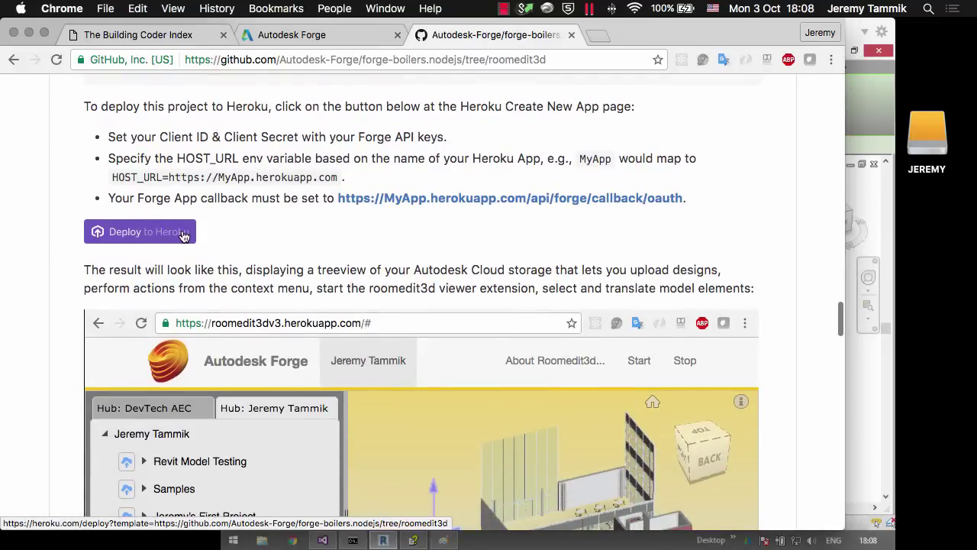
{"action": "scroll", "coordinate": [183, 233], "scroll_direction": "down", "scroll_amount": 10}
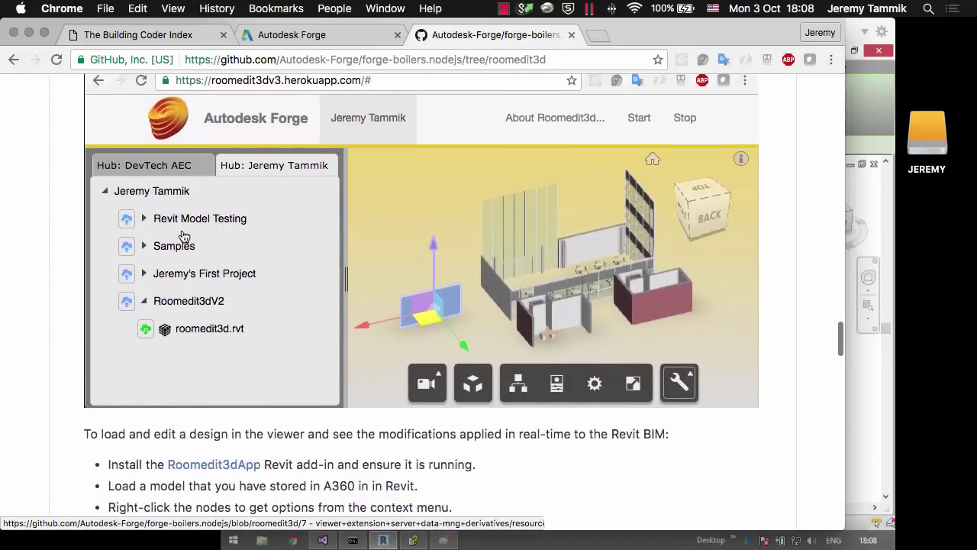
{"action": "scroll", "coordinate": [155, 269], "scroll_direction": "down", "scroll_amount": 1}
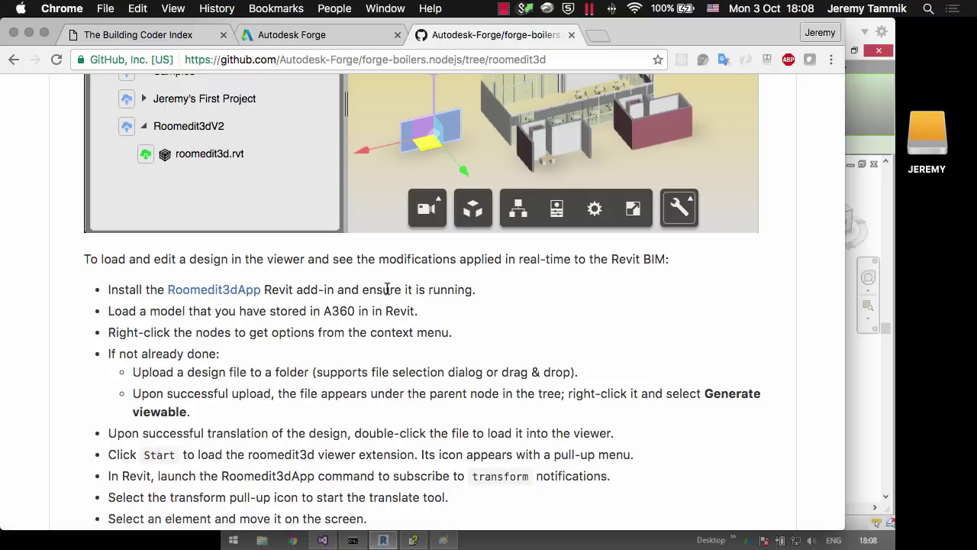
{"action": "scroll", "coordinate": [455, 289], "scroll_direction": "up", "scroll_amount": 3}
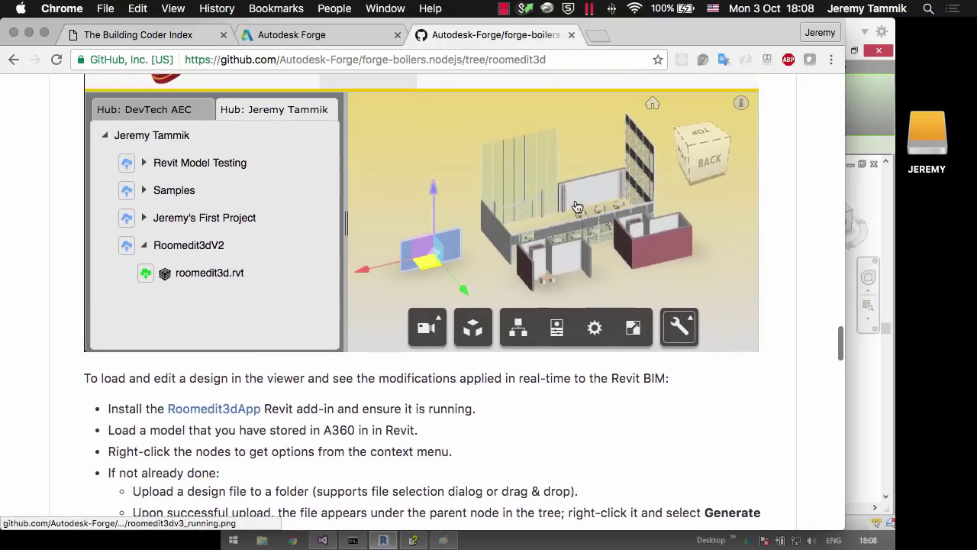
{"action": "scroll", "coordinate": [482, 402], "scroll_direction": "down", "scroll_amount": 6}
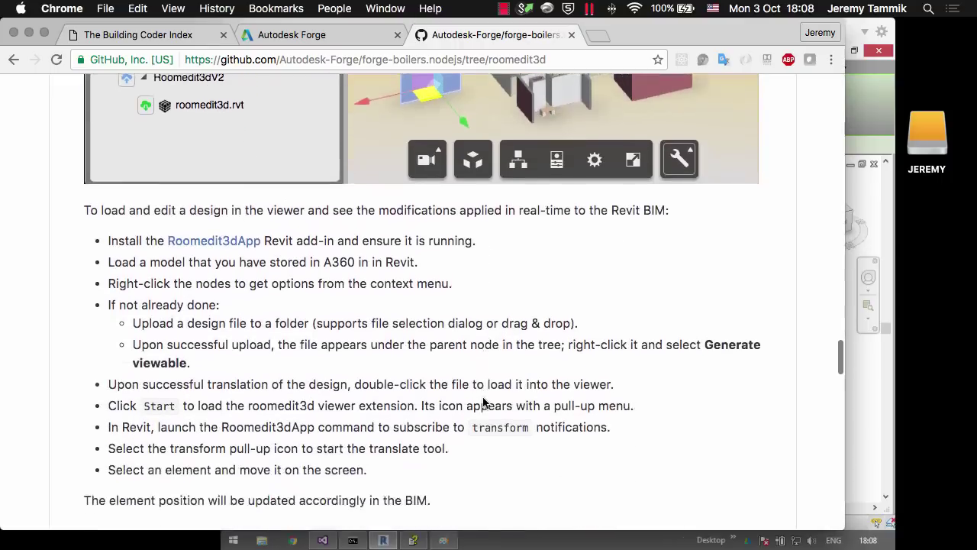
{"action": "scroll", "coordinate": [482, 403], "scroll_direction": "down", "scroll_amount": 10}
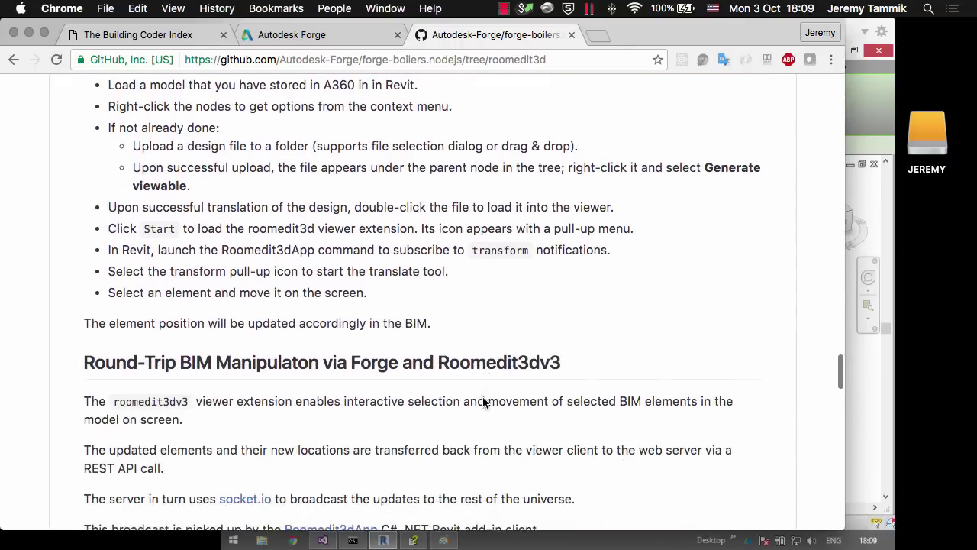
Highlight 'simplified 2D representation', 'graphical' and 'textual editing of element properties' in the RoomEditorApp bullet.
{"action": "scroll", "coordinate": [482, 403], "scroll_direction": "down", "scroll_amount": 5}
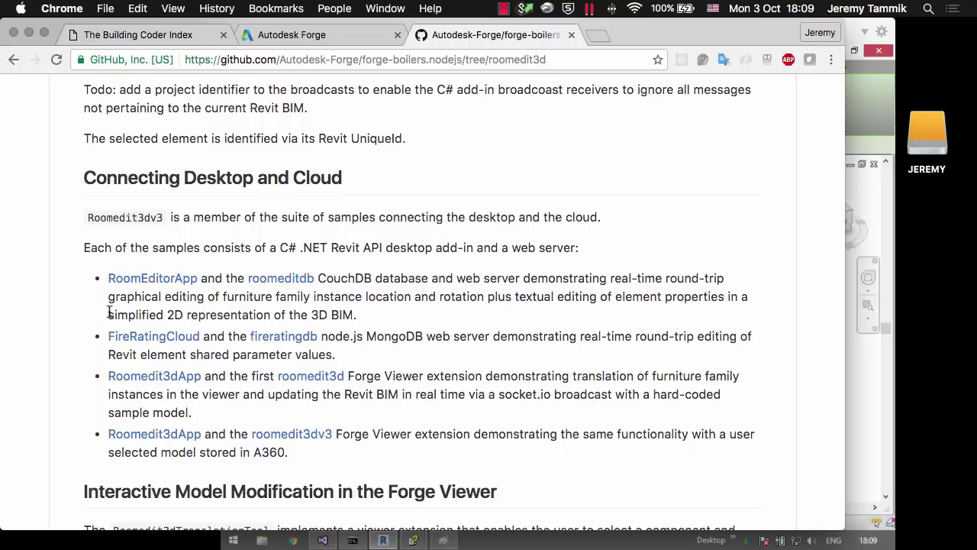
{"action": "left_click_drag", "start_coordinate": [109, 311], "coordinate": [271, 318]}
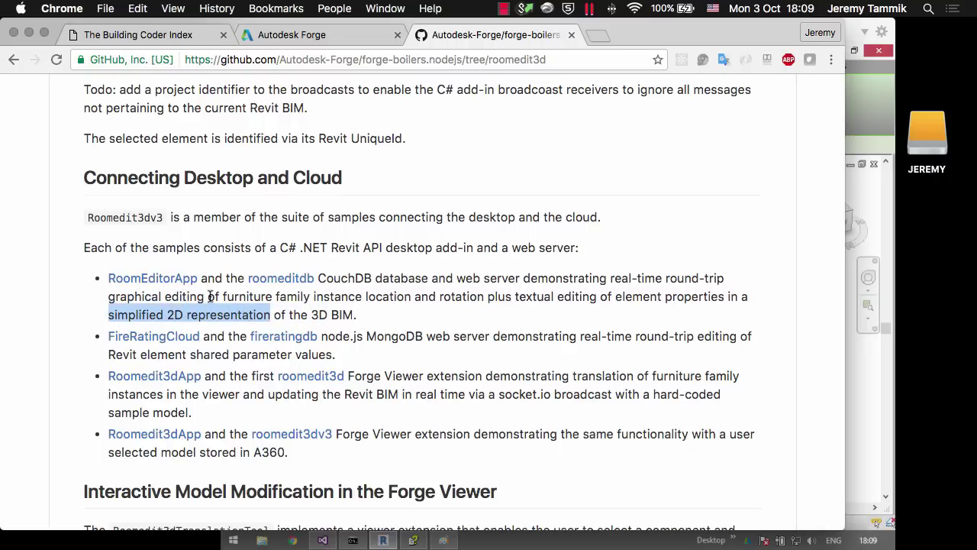
{"action": "double_click", "coordinate": [151, 295]}
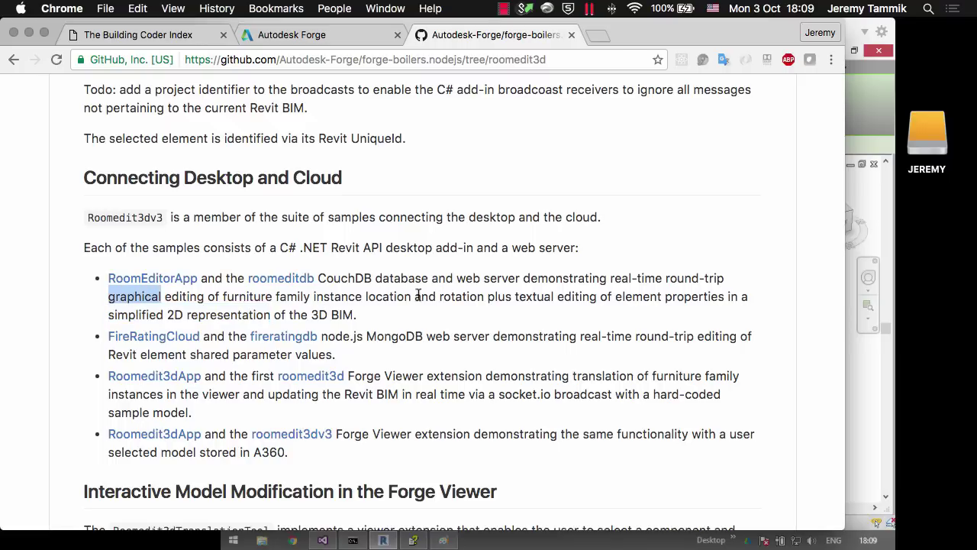
{"action": "double_click", "coordinate": [526, 297]}
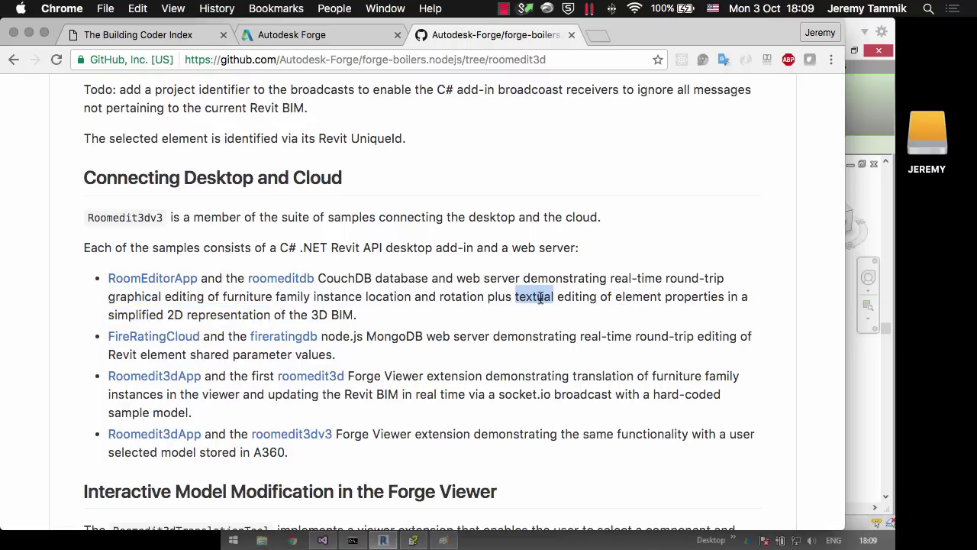
{"action": "left_click", "coordinate": [724, 297], "text": "shift"}
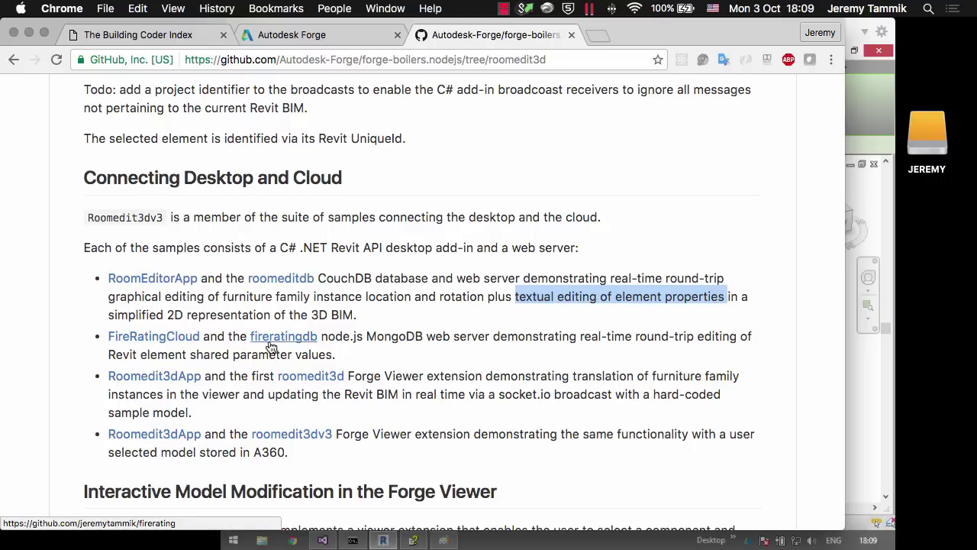
Highlight 'MongoDB' and 'shared parameter values', then select both RoomEditorApp and FireRatingCloud bullets.
{"action": "double_click", "coordinate": [393, 337]}
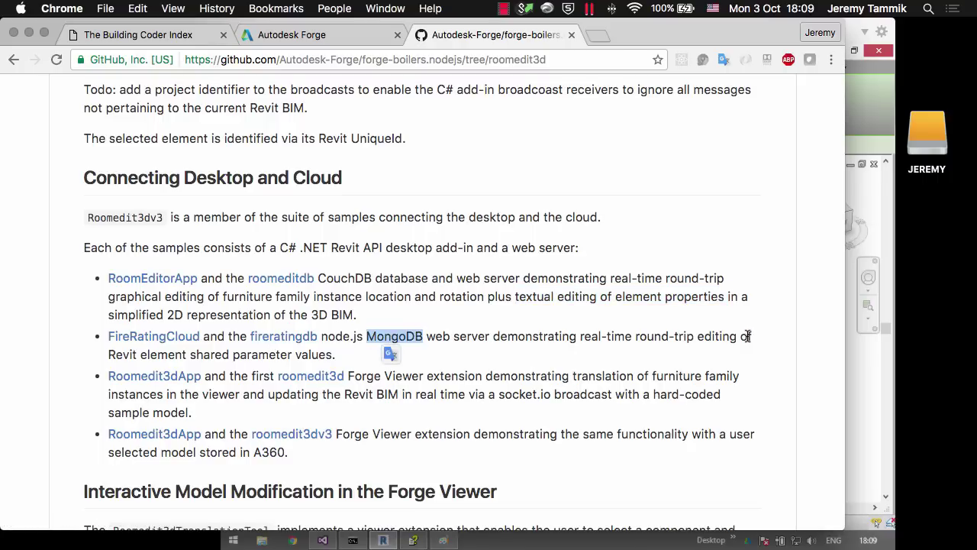
{"action": "double_click", "coordinate": [207, 355]}
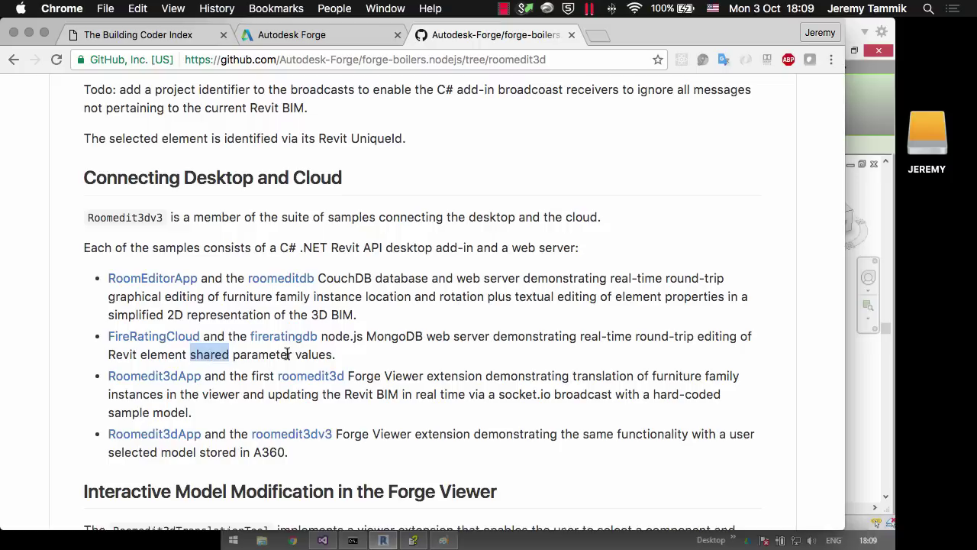
{"action": "left_click_drag", "start_coordinate": [332, 354], "coordinate": [336, 356]}
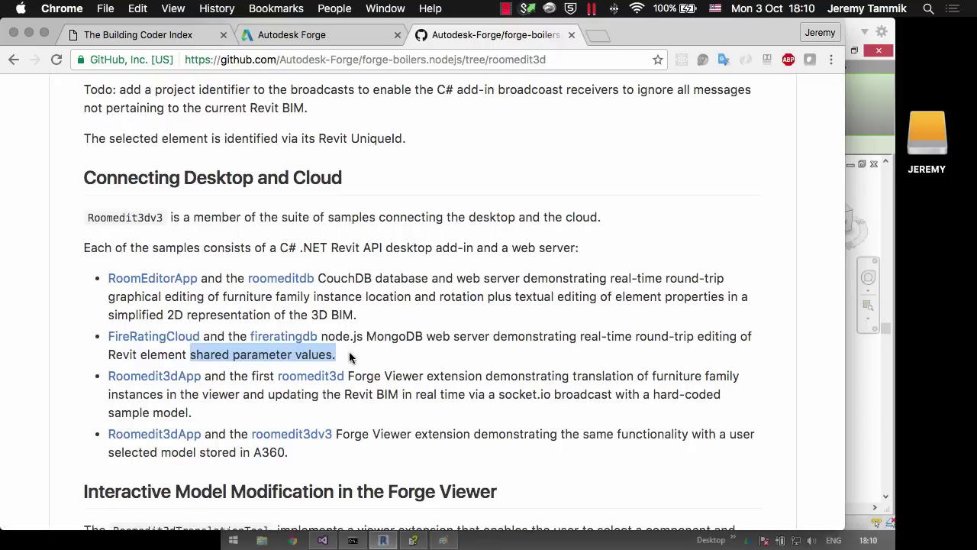
{"action": "left_click_drag", "start_coordinate": [345, 356], "coordinate": [110, 277]}
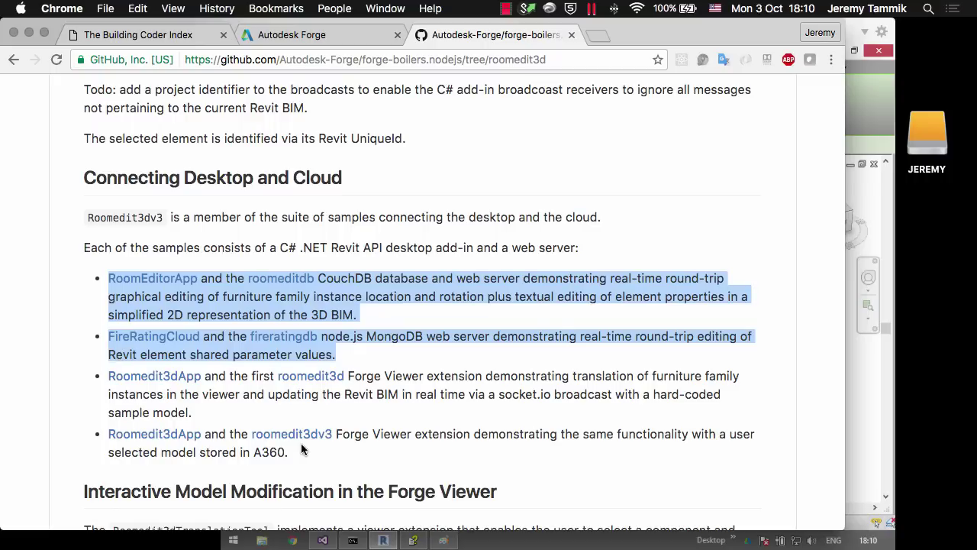
Highlight the Roomedit3dApp bullets, 'Forge Viewer extension' and 'selected model stored in A360'.
{"action": "left_click_drag", "start_coordinate": [290, 453], "coordinate": [111, 377]}
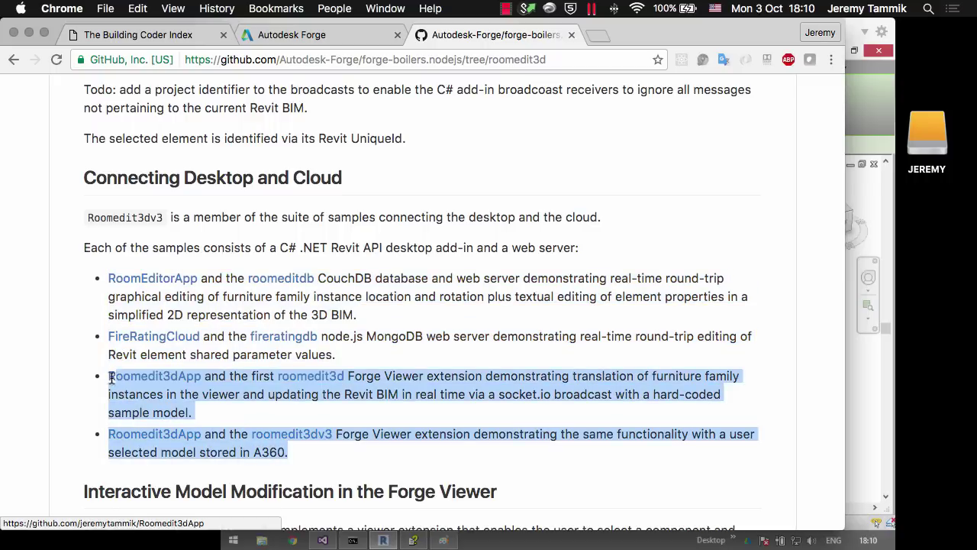
{"action": "double_click", "coordinate": [376, 374]}
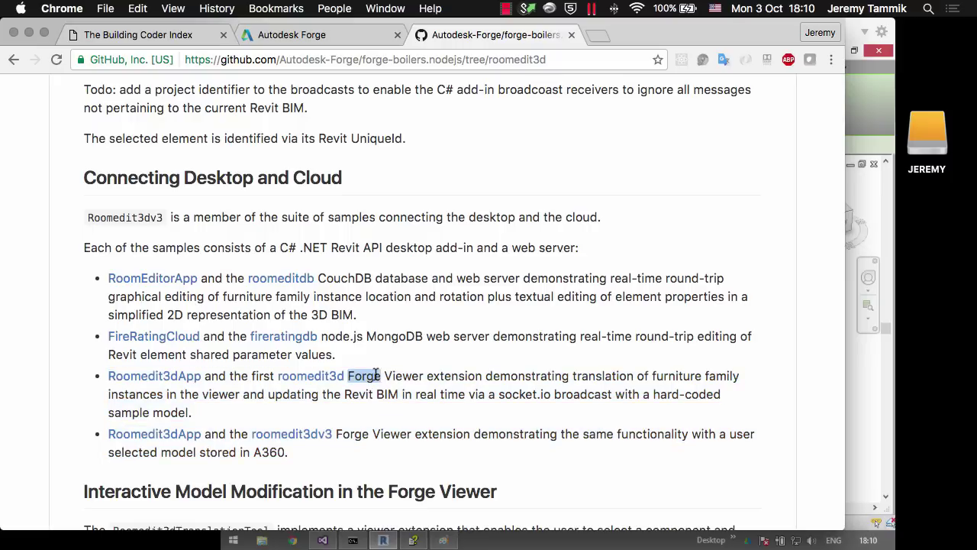
{"action": "left_click", "coordinate": [480, 376], "text": "shift"}
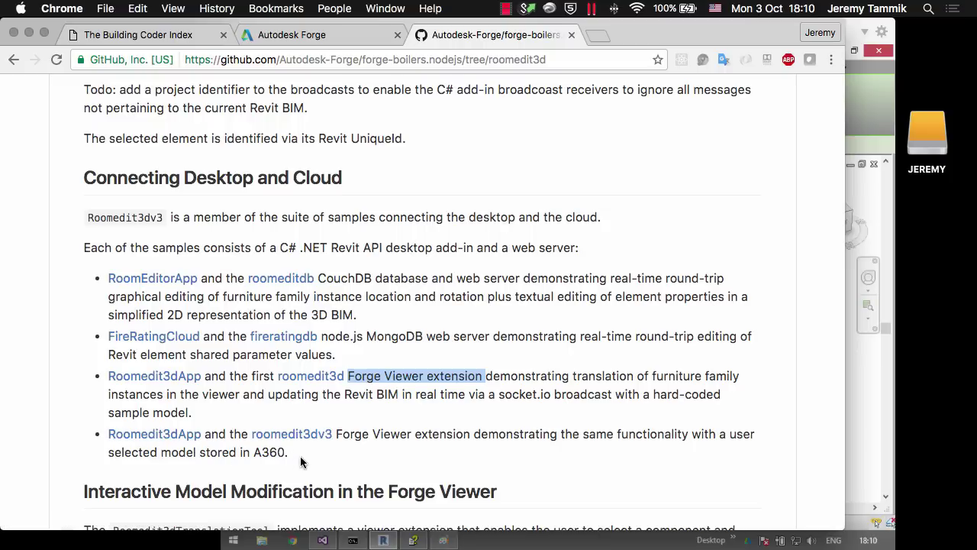
{"action": "left_click_drag", "start_coordinate": [288, 452], "coordinate": [118, 456]}
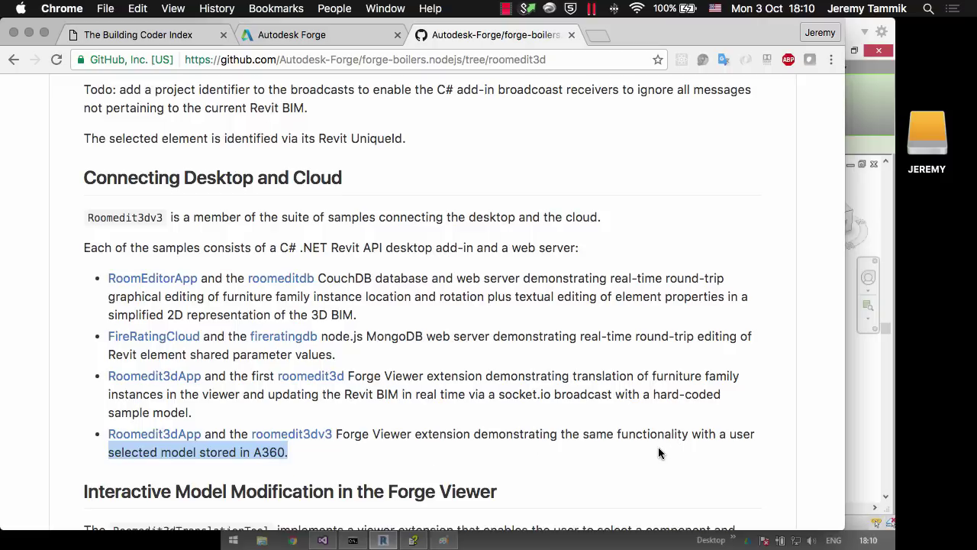
{"action": "scroll", "coordinate": [304, 467], "scroll_direction": "down", "scroll_amount": 1}
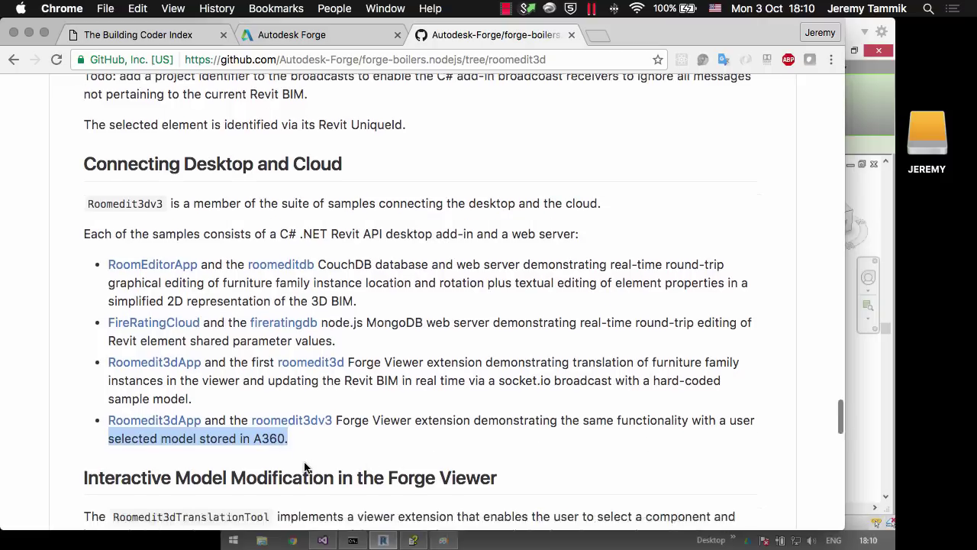
{"action": "scroll", "coordinate": [304, 467], "scroll_direction": "down", "scroll_amount": 3}
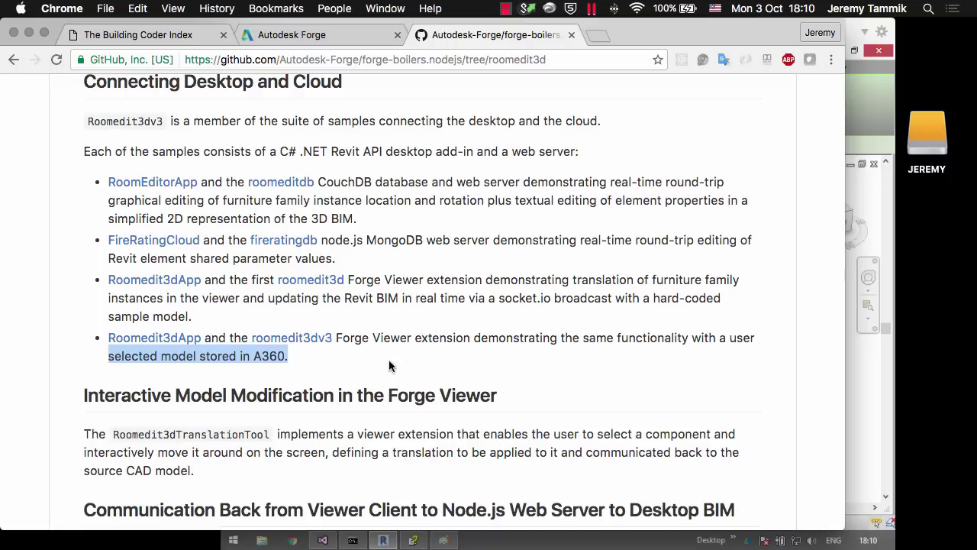
{"action": "scroll", "coordinate": [397, 327], "scroll_direction": "up", "scroll_amount": 1}
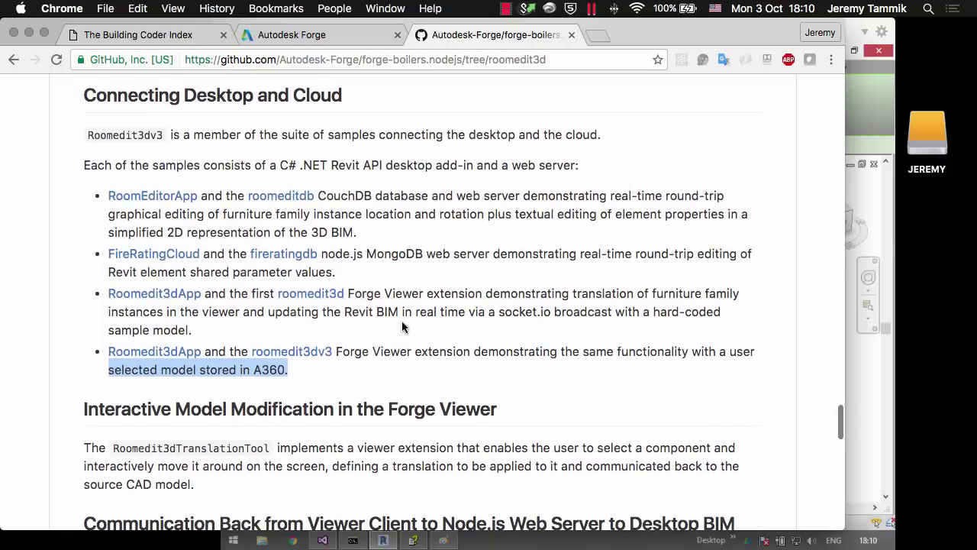